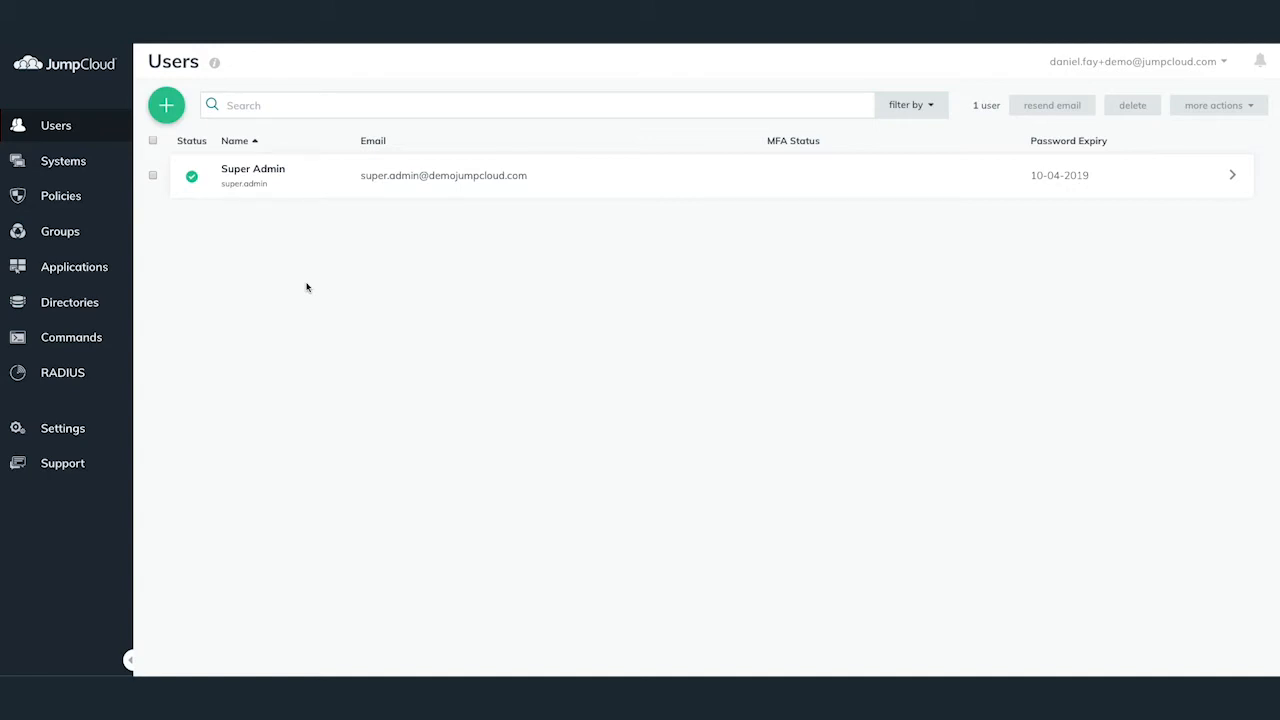
From Directories, open the G Suite directory and bring up its Import G Suite Users list
click(95, 302)
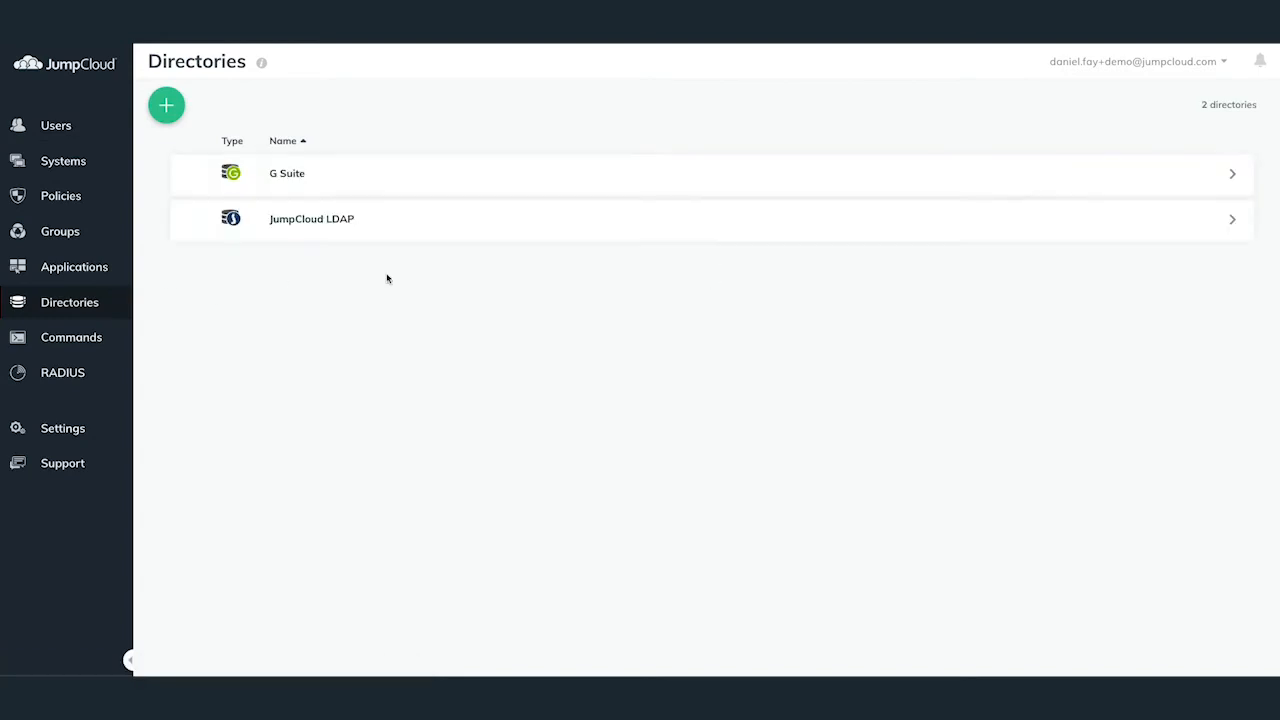
click(442, 190)
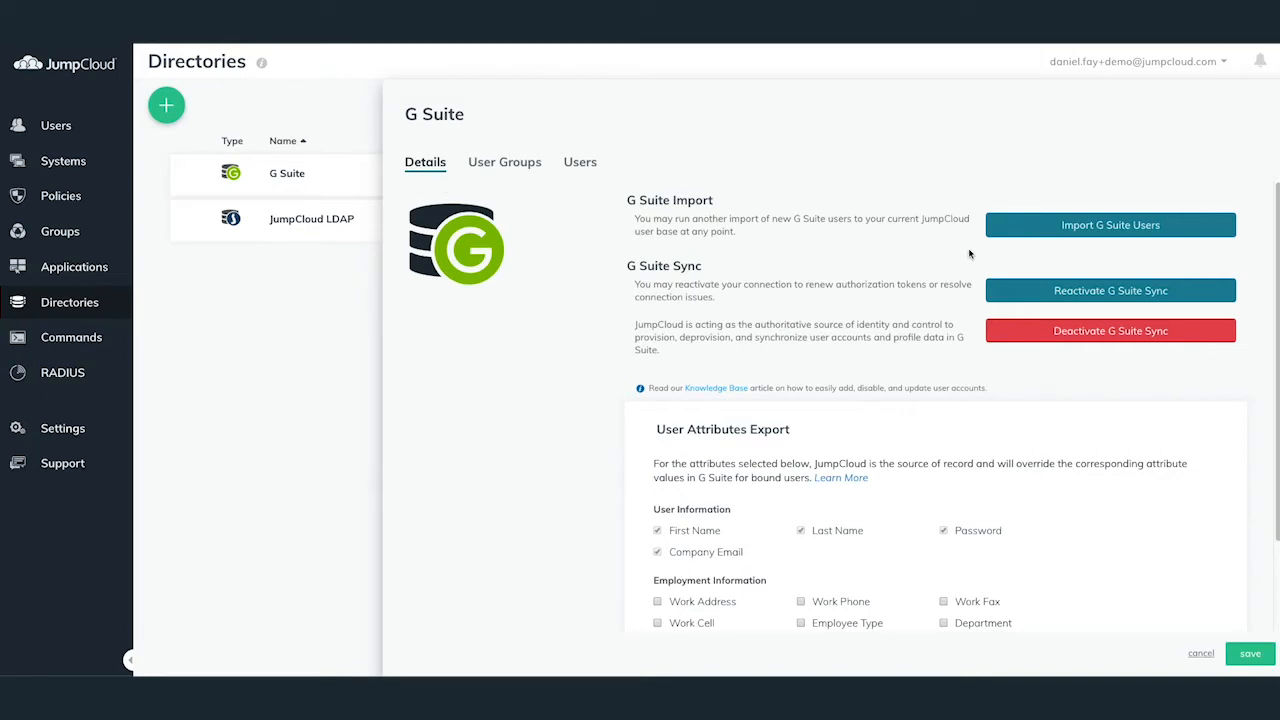
click(1062, 234)
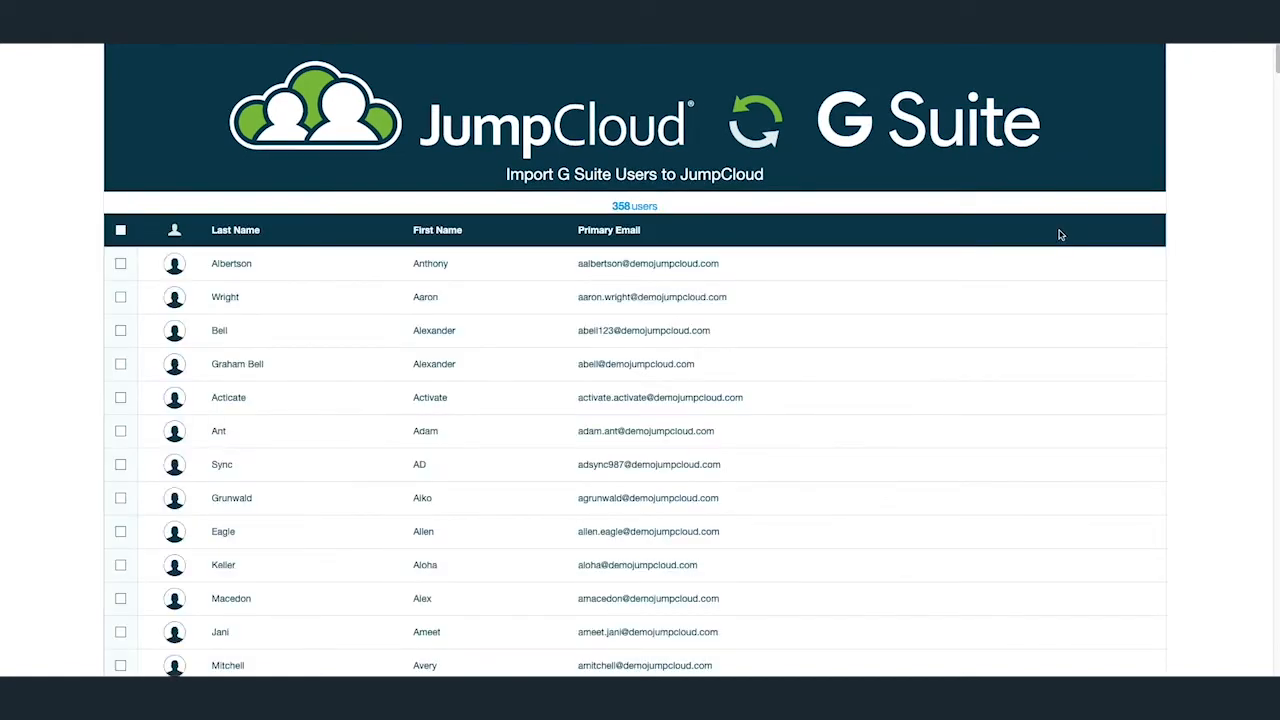
Tick a single G Suite user, import them, and close the Import Complete dialog
scroll(770, 283, down, 10)
scroll(770, 283, down, 5)
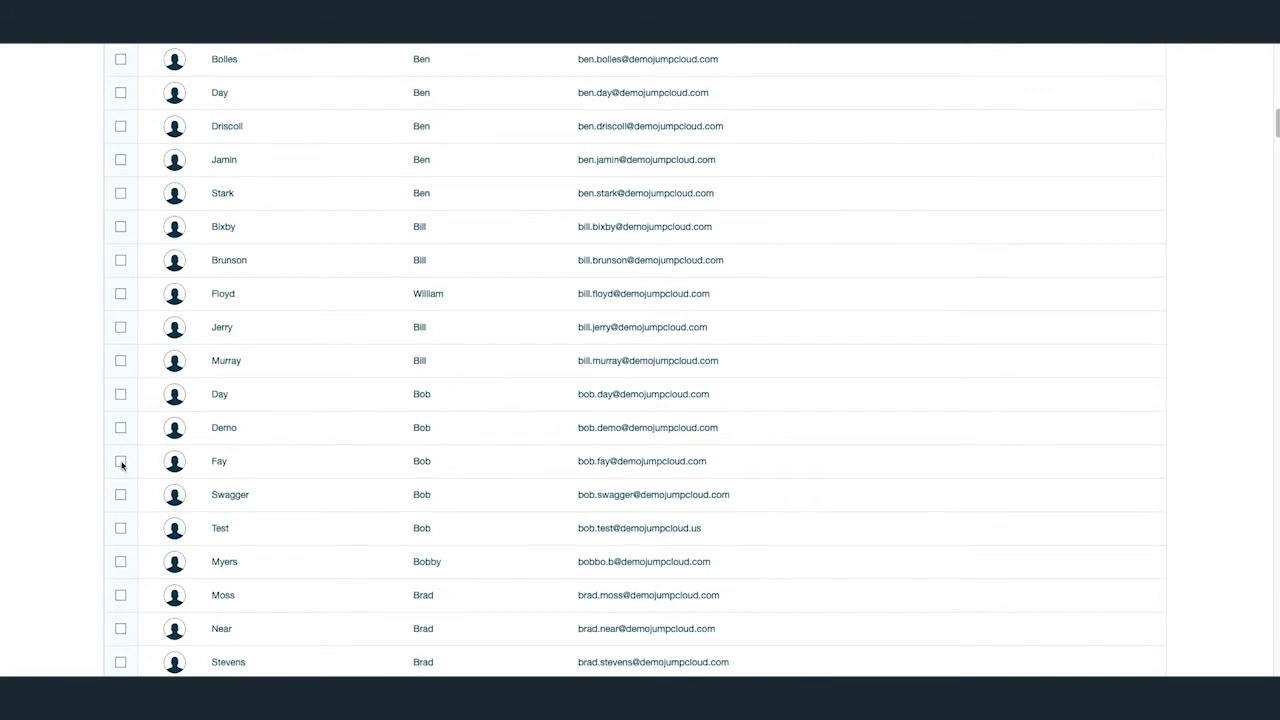
click(121, 461)
click(121, 428)
click(121, 394)
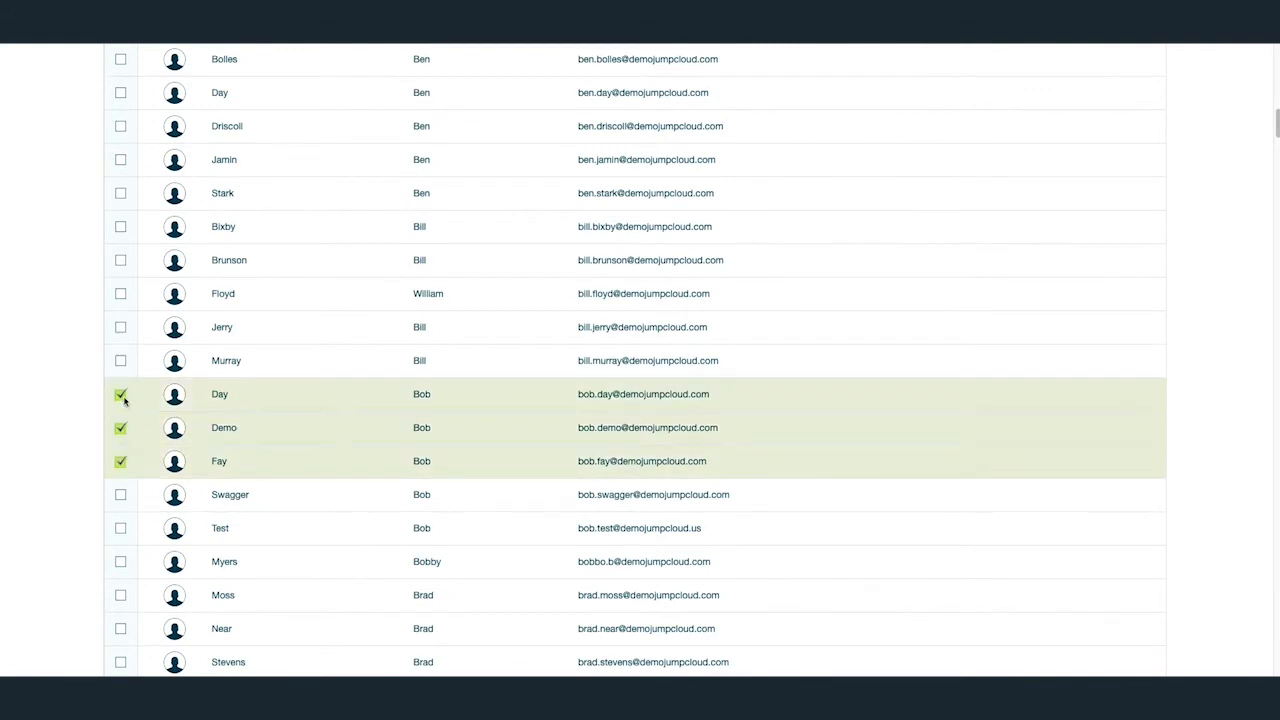
click(121, 362)
click(122, 364)
click(122, 396)
click(121, 429)
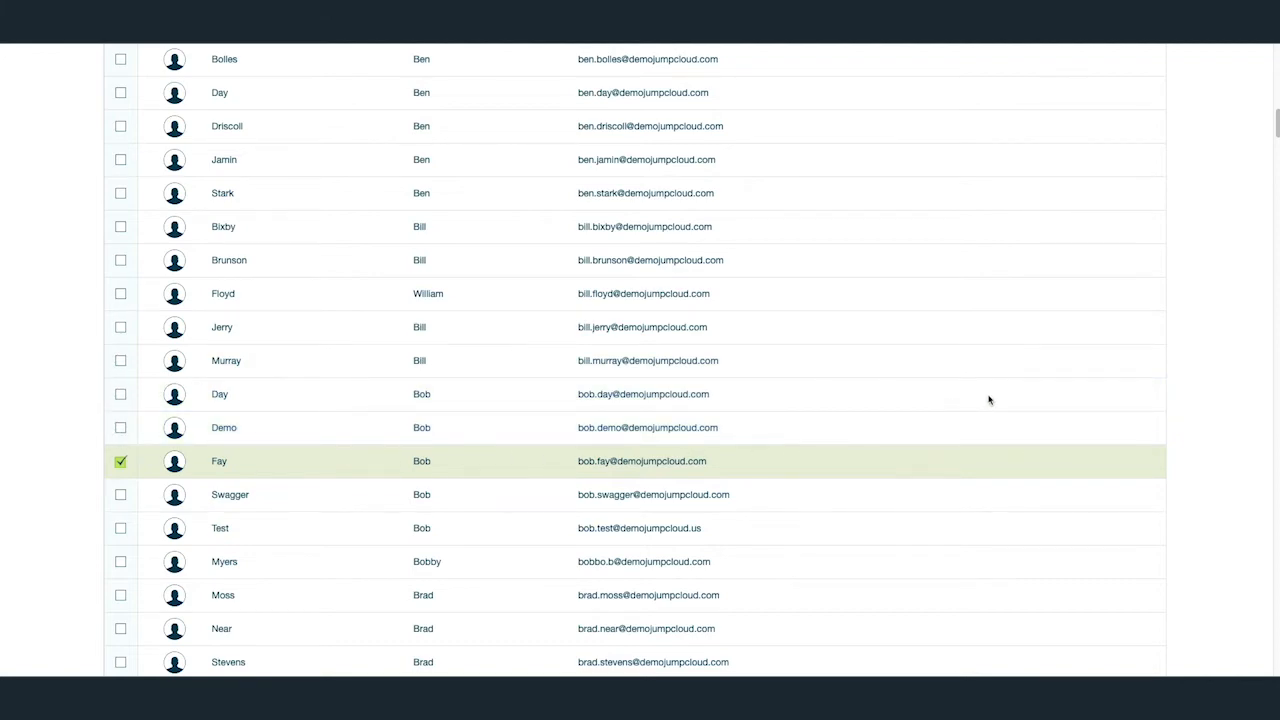
scroll(988, 400, down, 20)
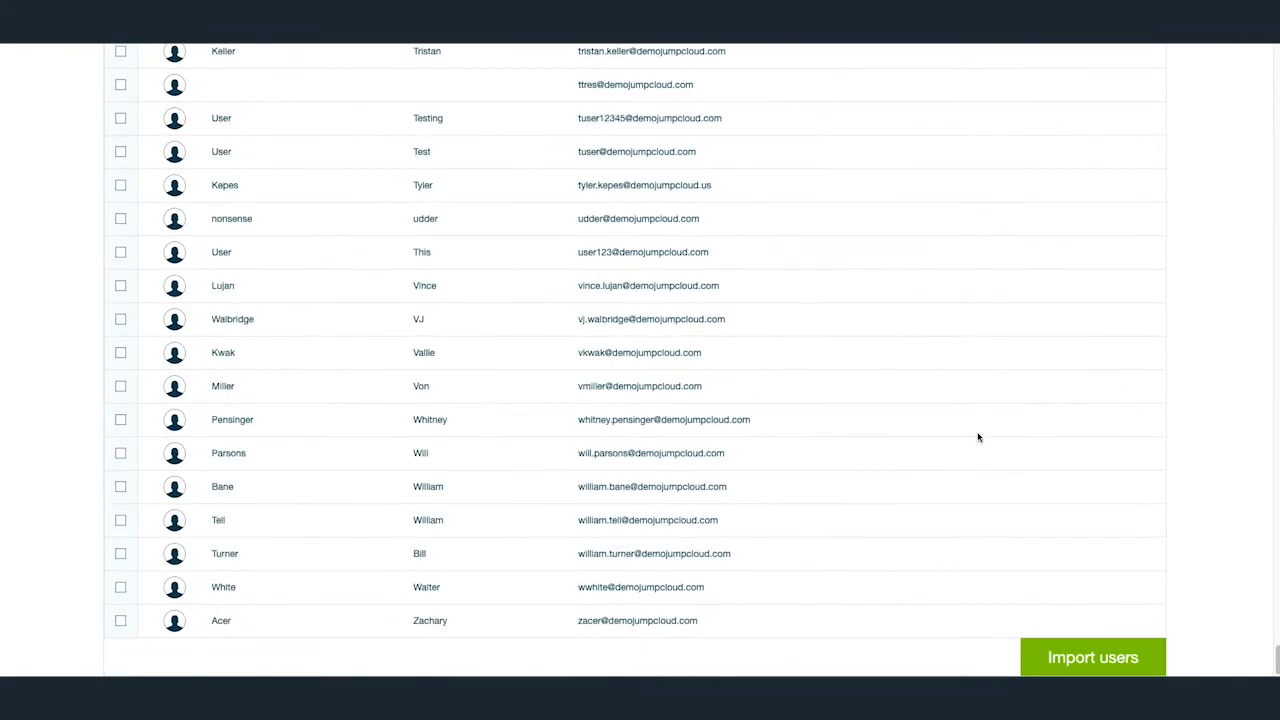
click(1053, 648)
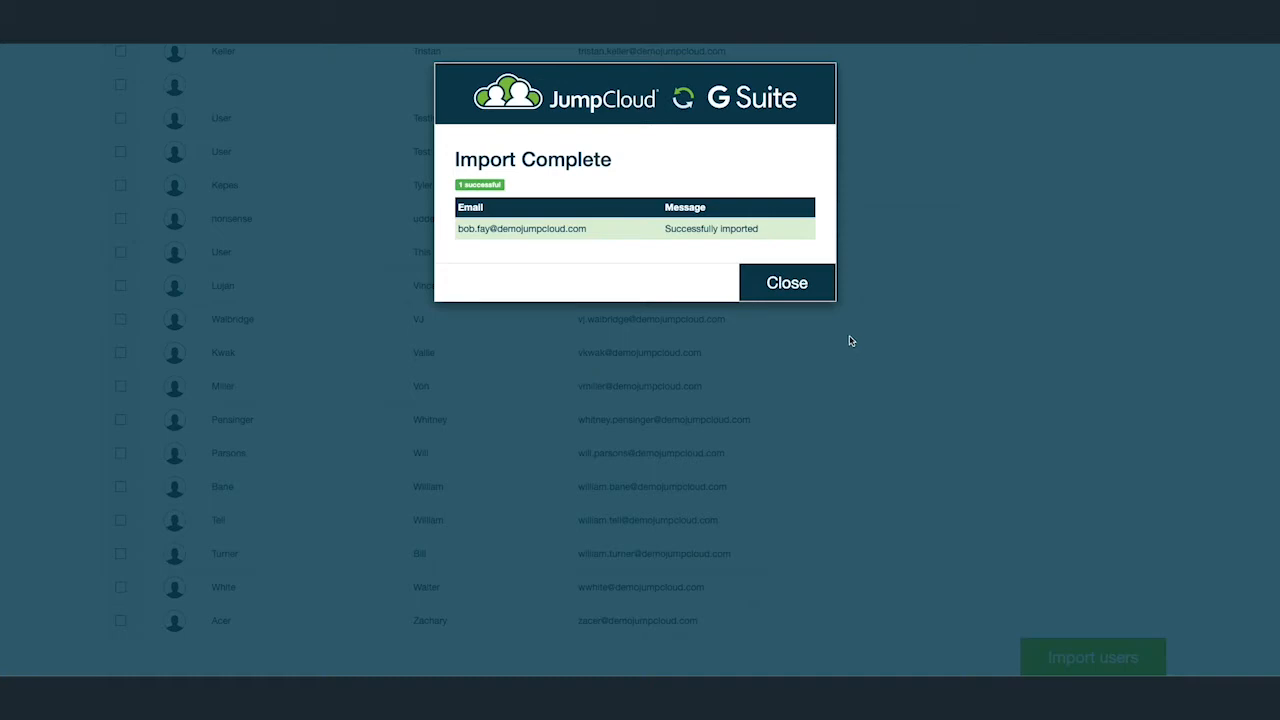
click(810, 290)
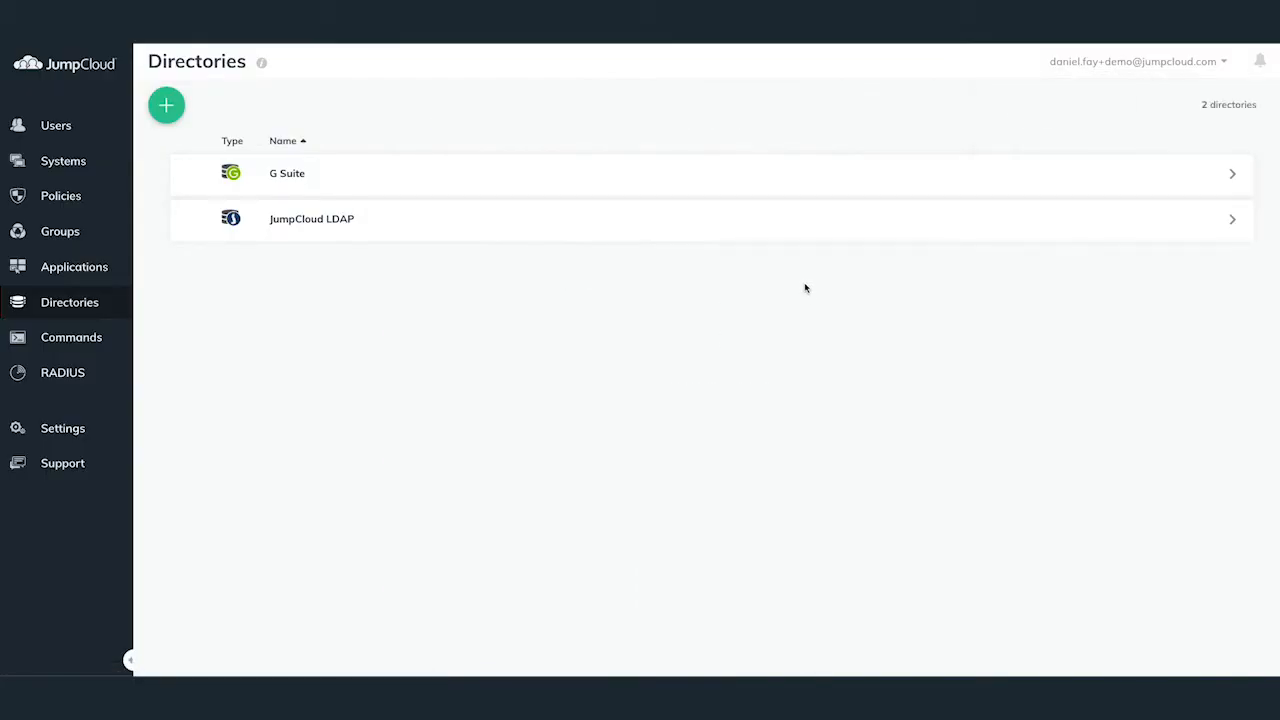
Review the G Suite directory's User Attributes Export section, then return to the Users list
click(757, 191)
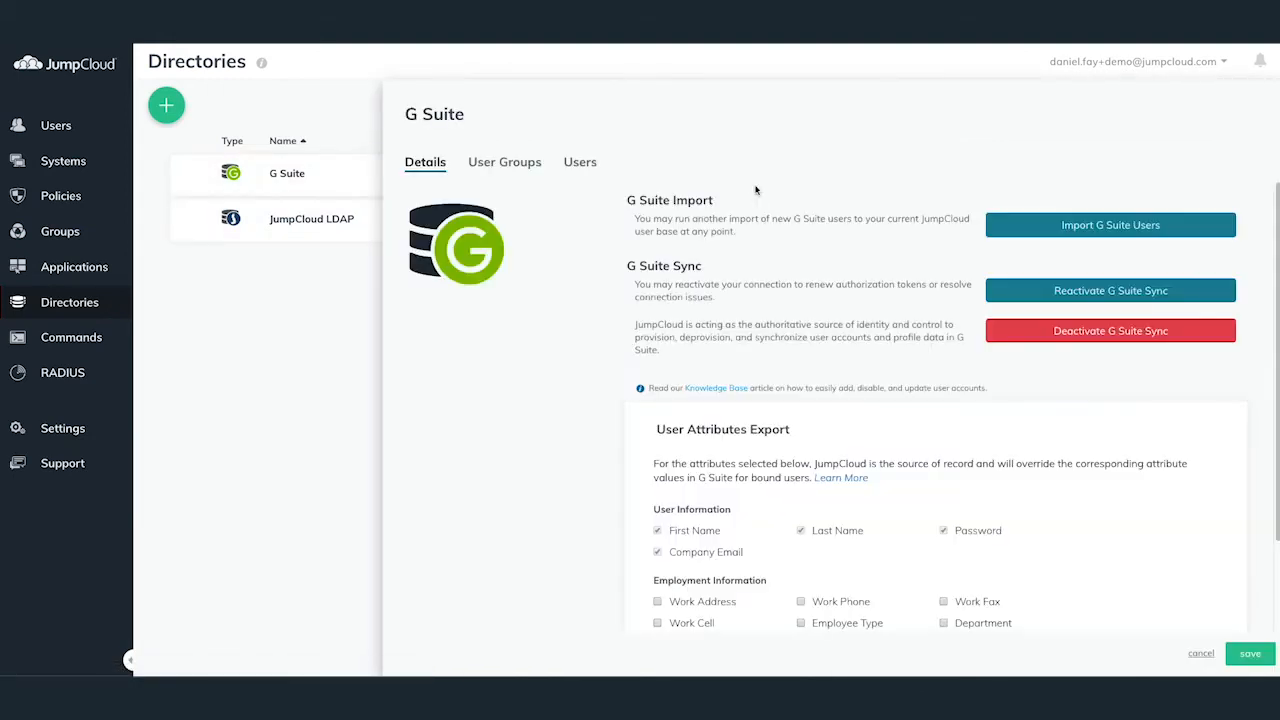
scroll(803, 326, down, 2)
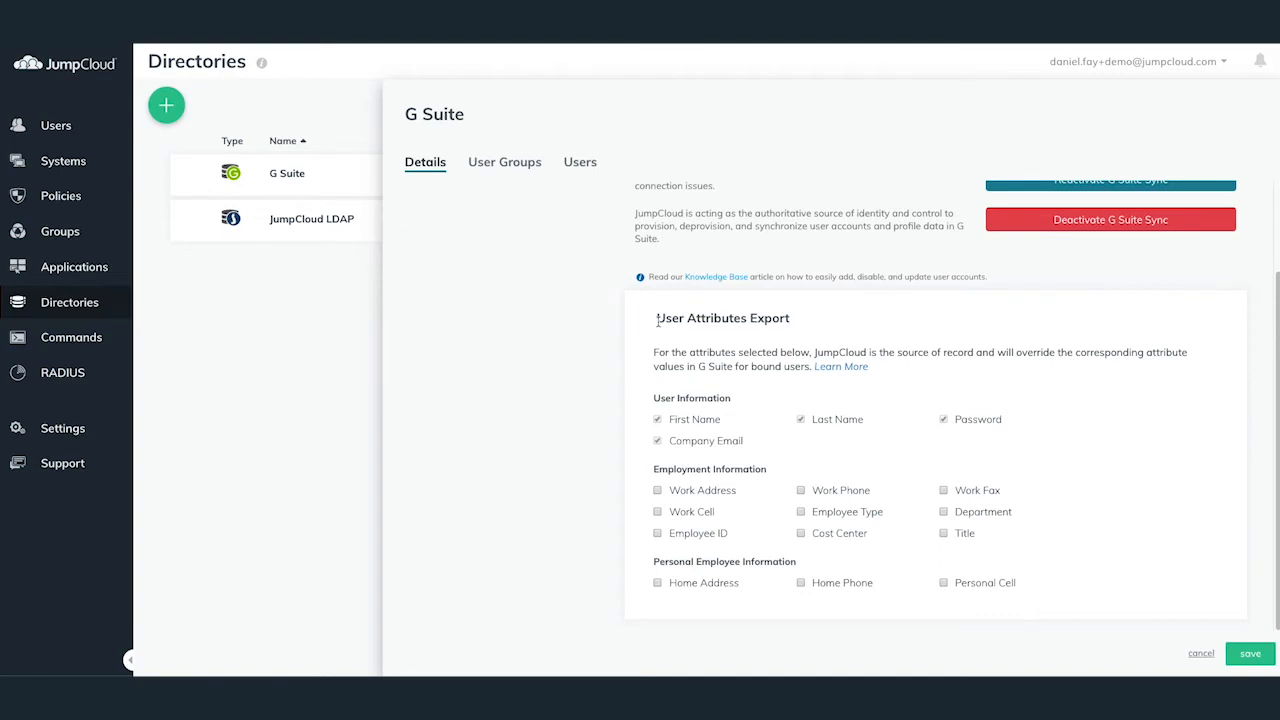
drag(657, 320, 800, 323)
click(802, 323)
click(50, 127)
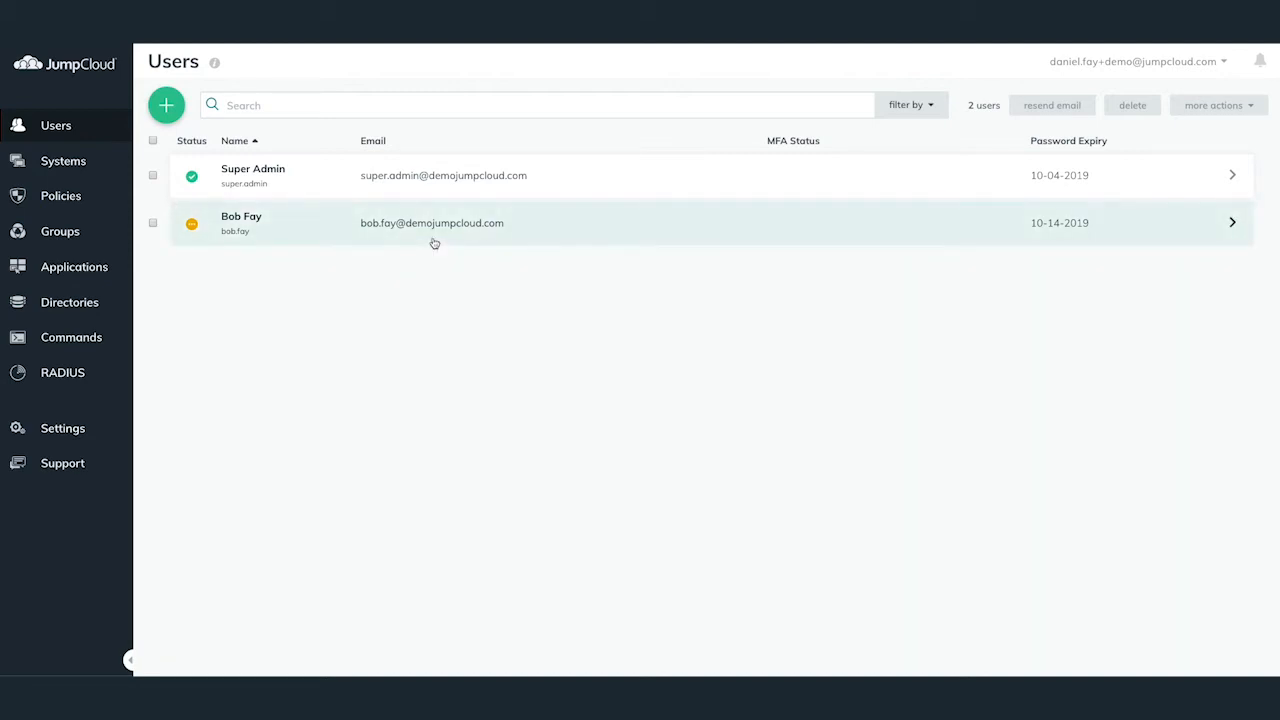
Replace the imported user's username with a shorter one
click(434, 243)
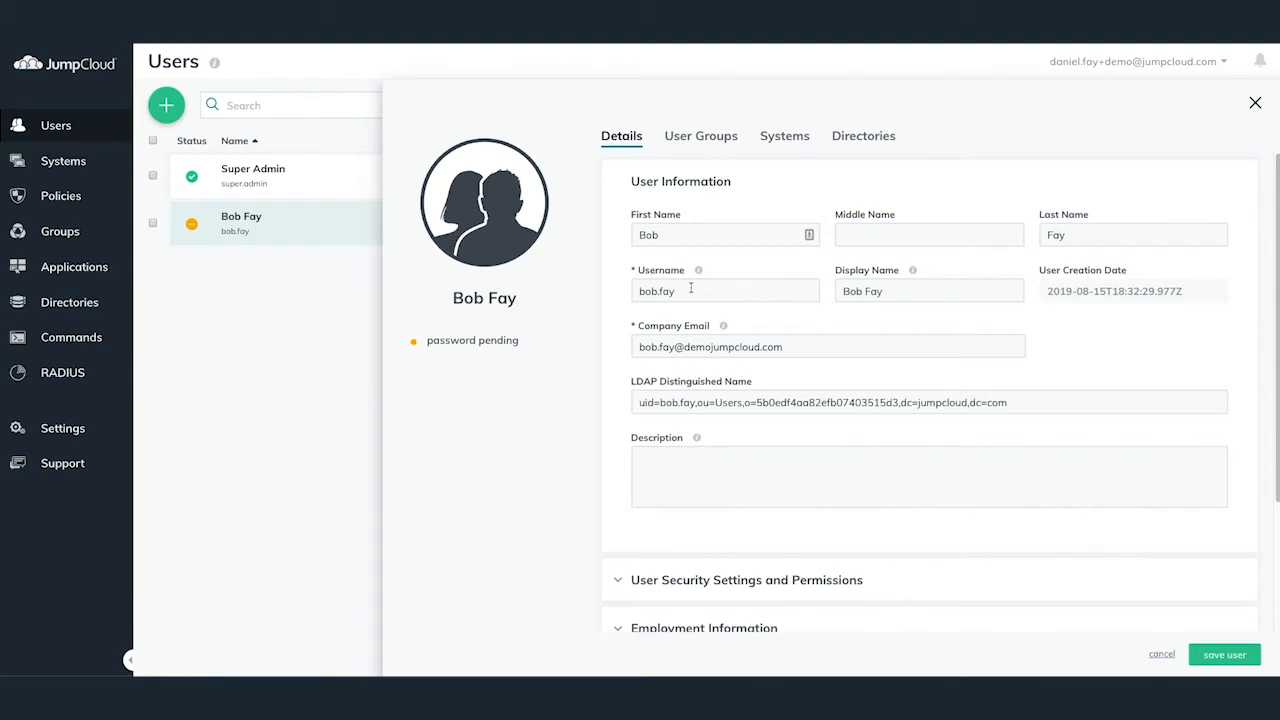
drag(690, 288, 617, 285)
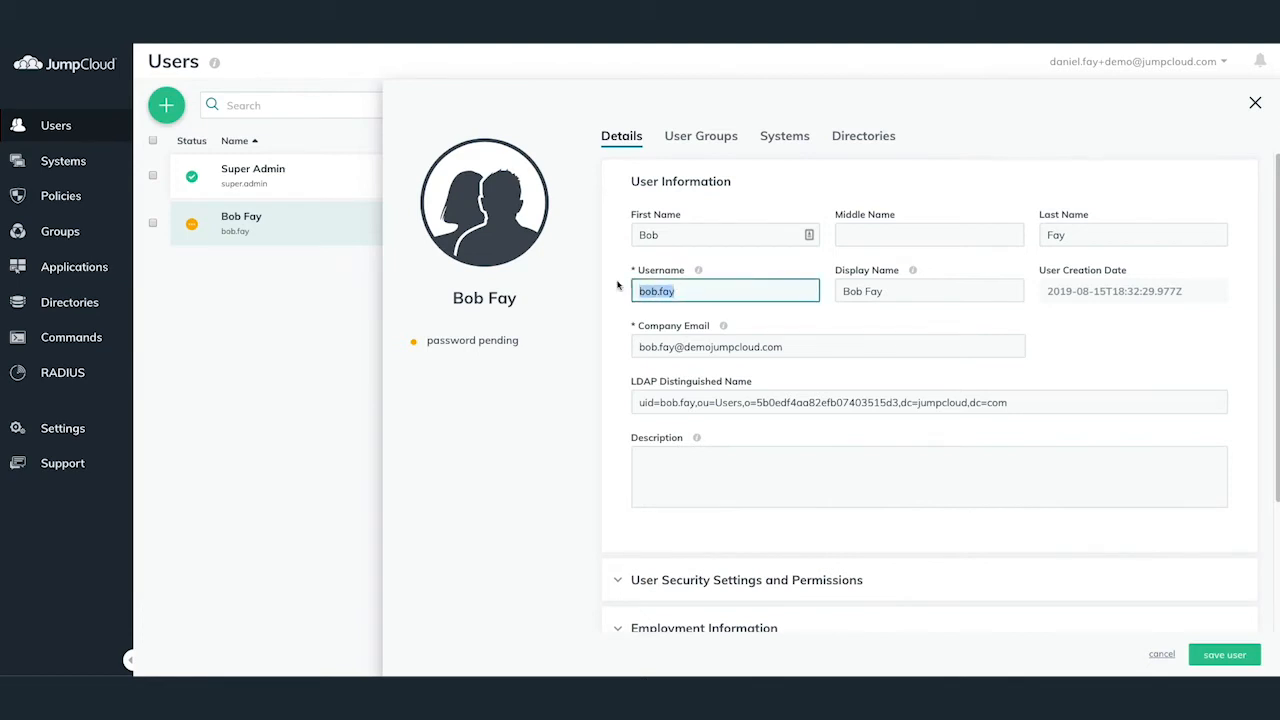
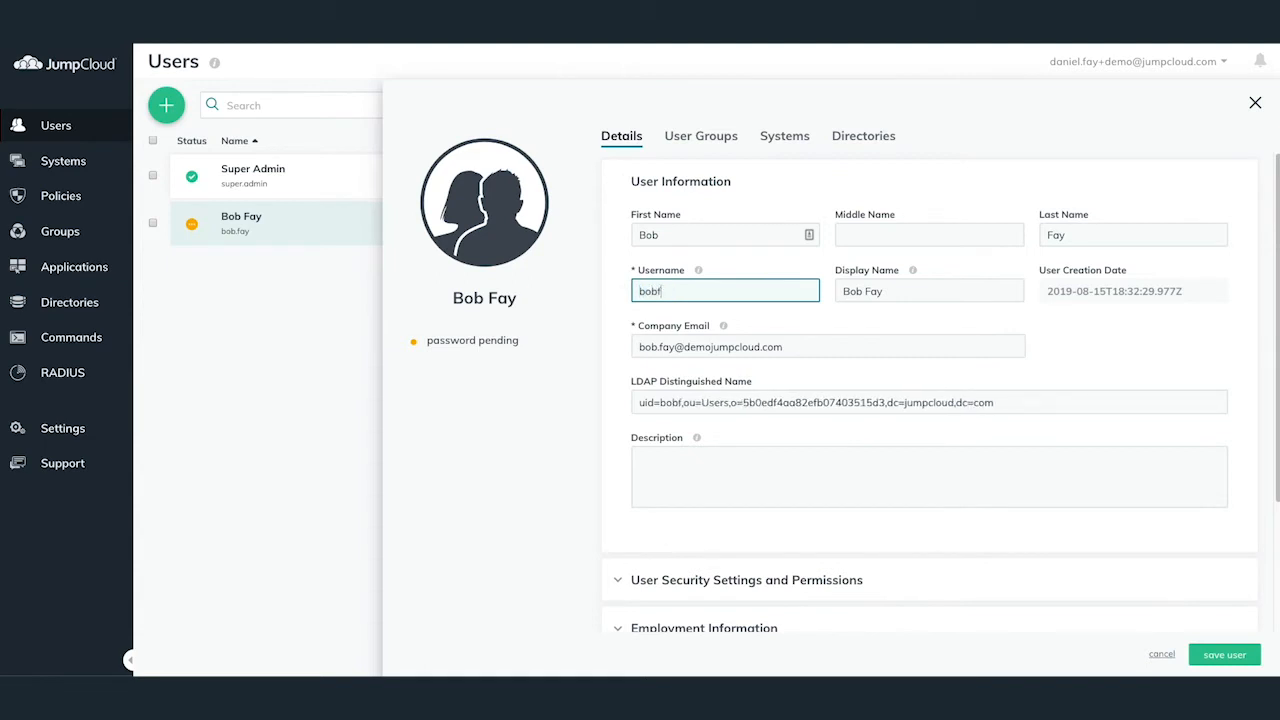
click(620, 287)
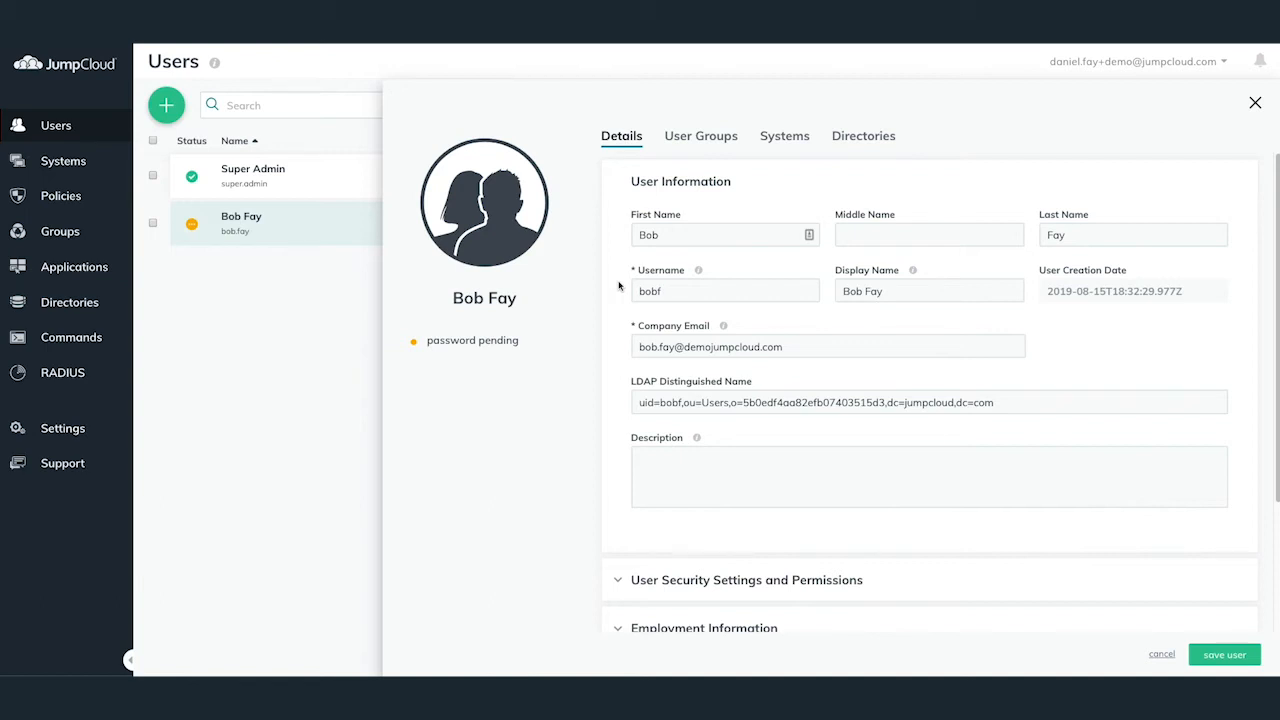
Bind the user to the G Suite directory and save the user
click(843, 145)
click(605, 247)
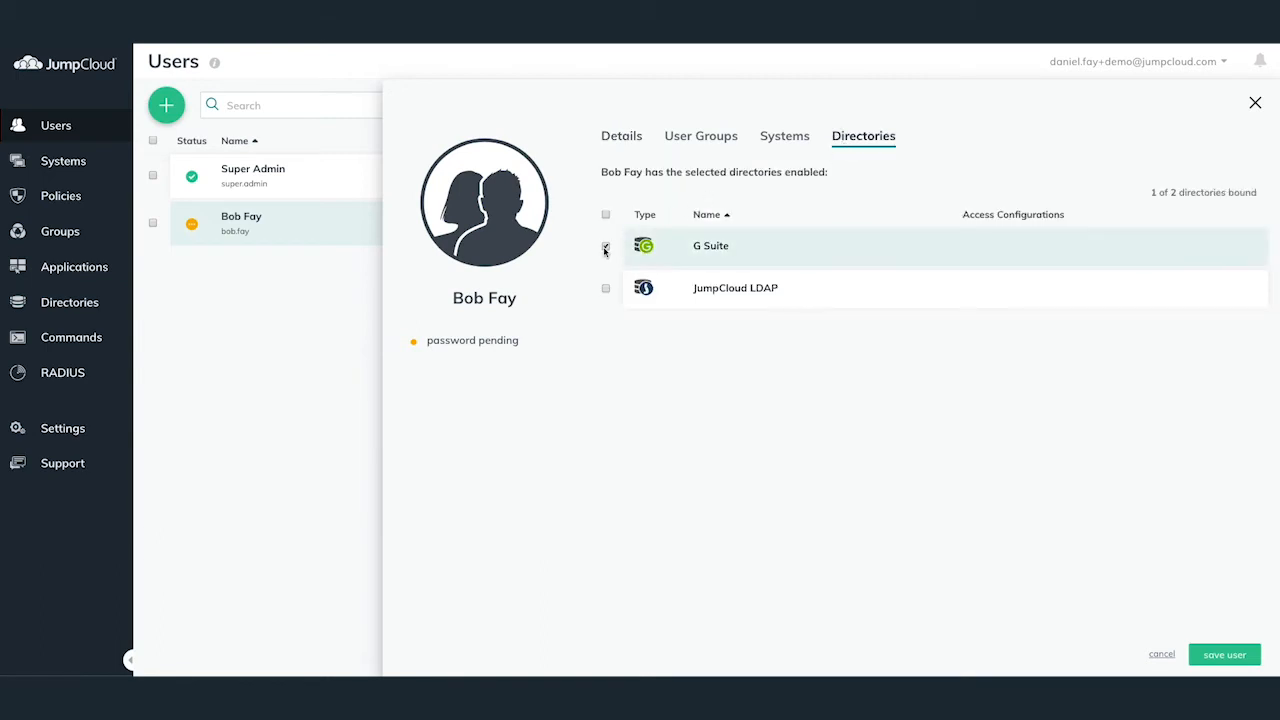
click(1234, 655)
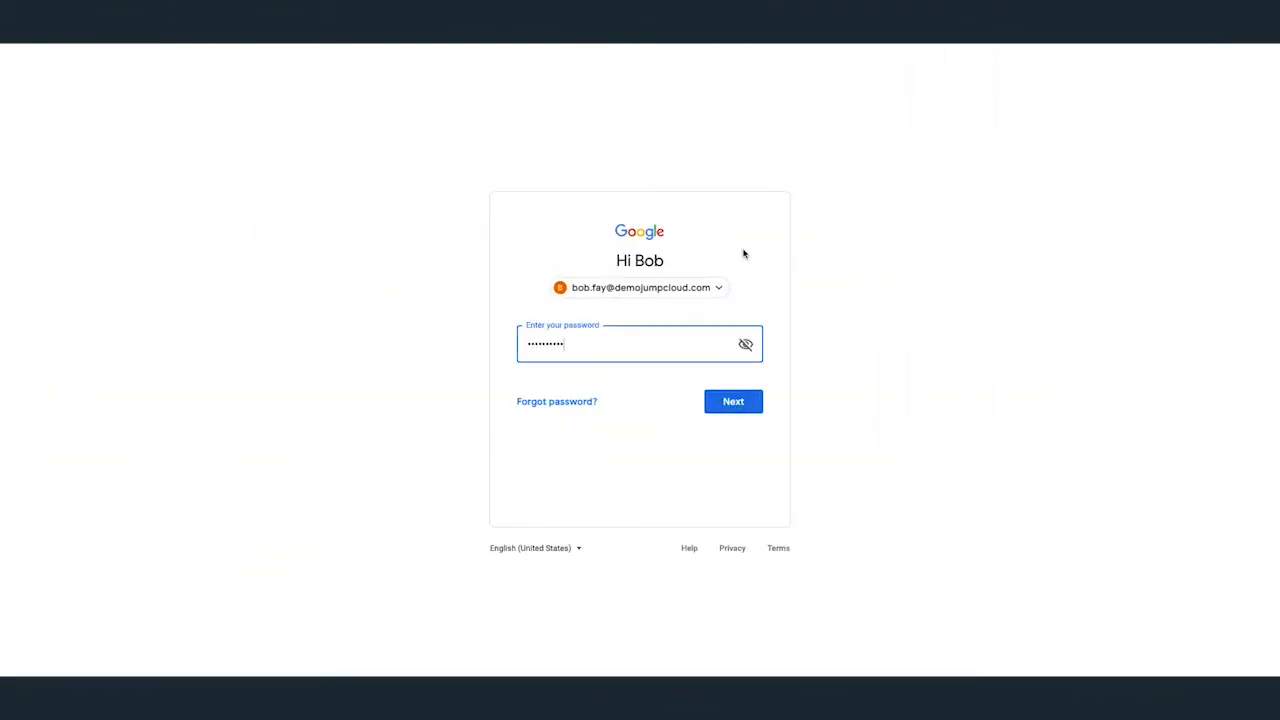
Sign in to Gmail, open the JumpCloud - G Suite Sync email and follow Get Started
click(731, 401)
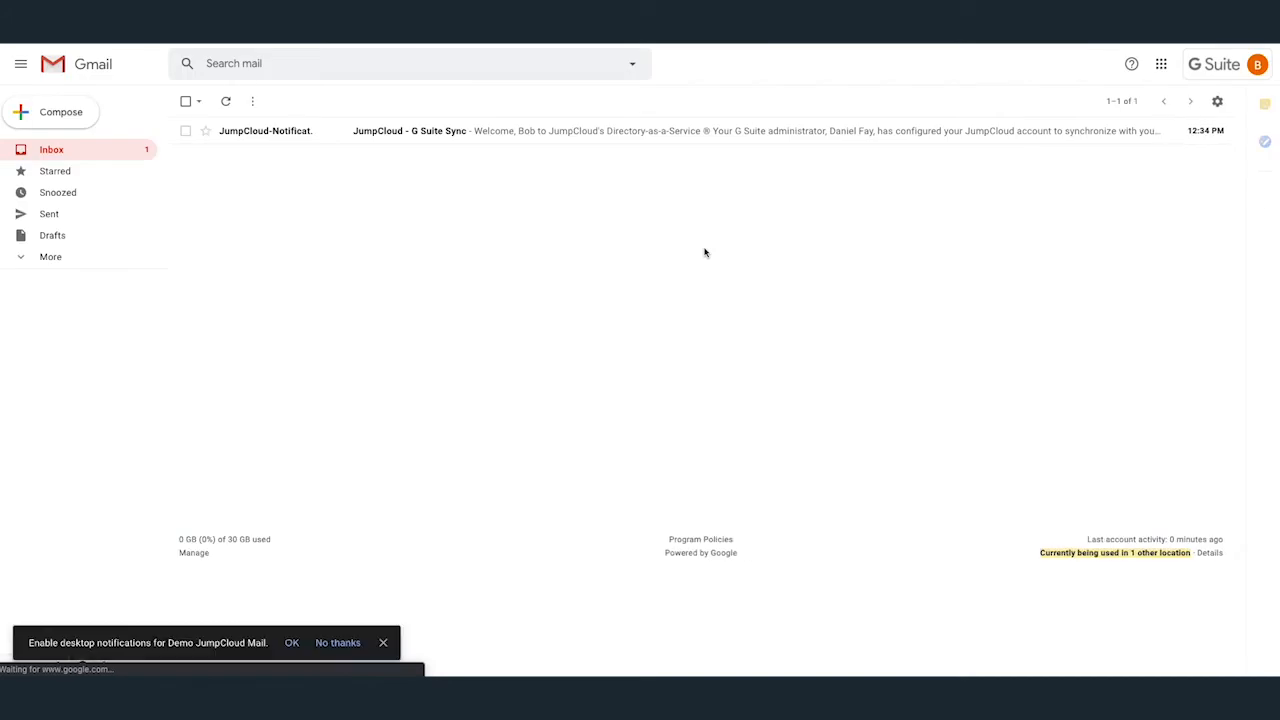
click(424, 137)
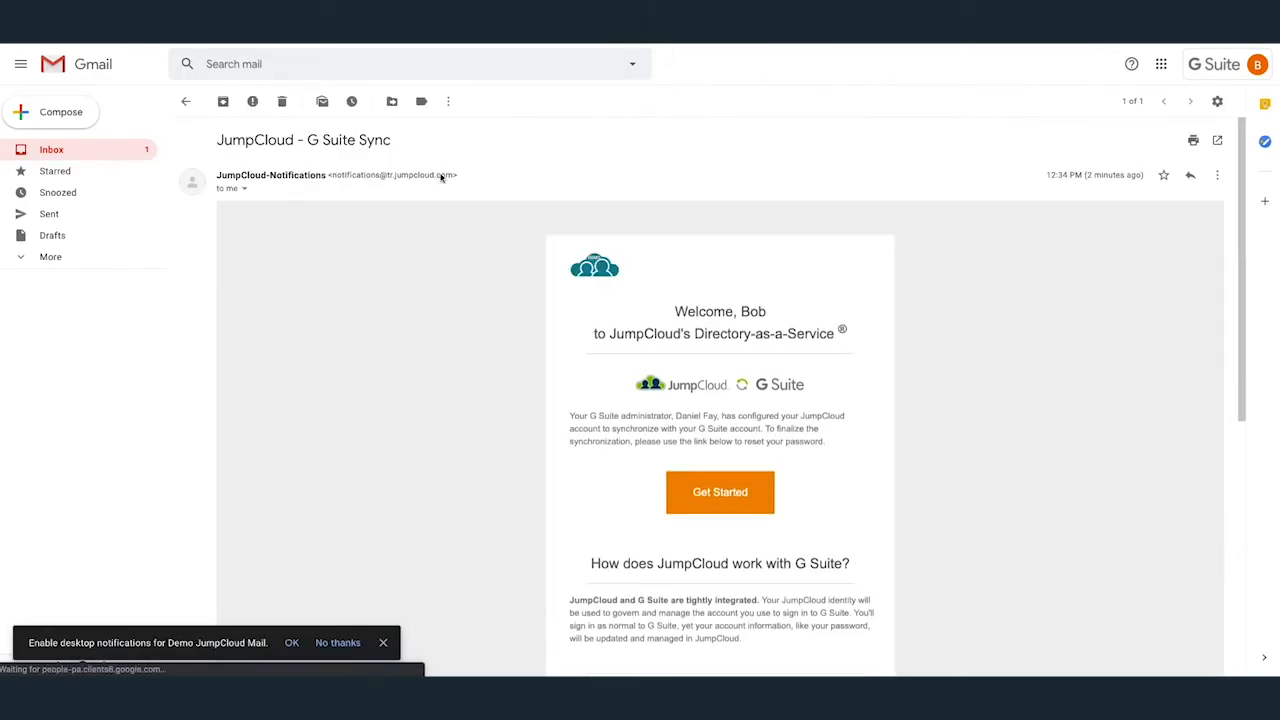
scroll(942, 307, down, 1)
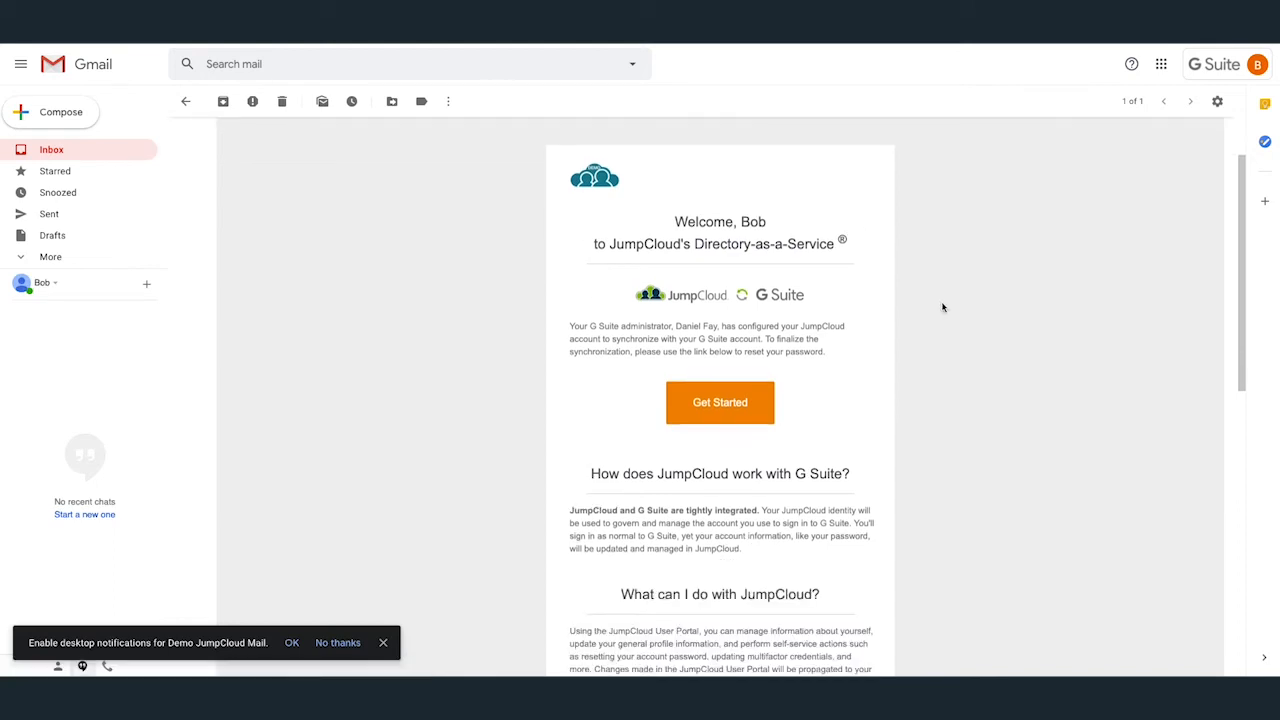
scroll(942, 307, down, 1)
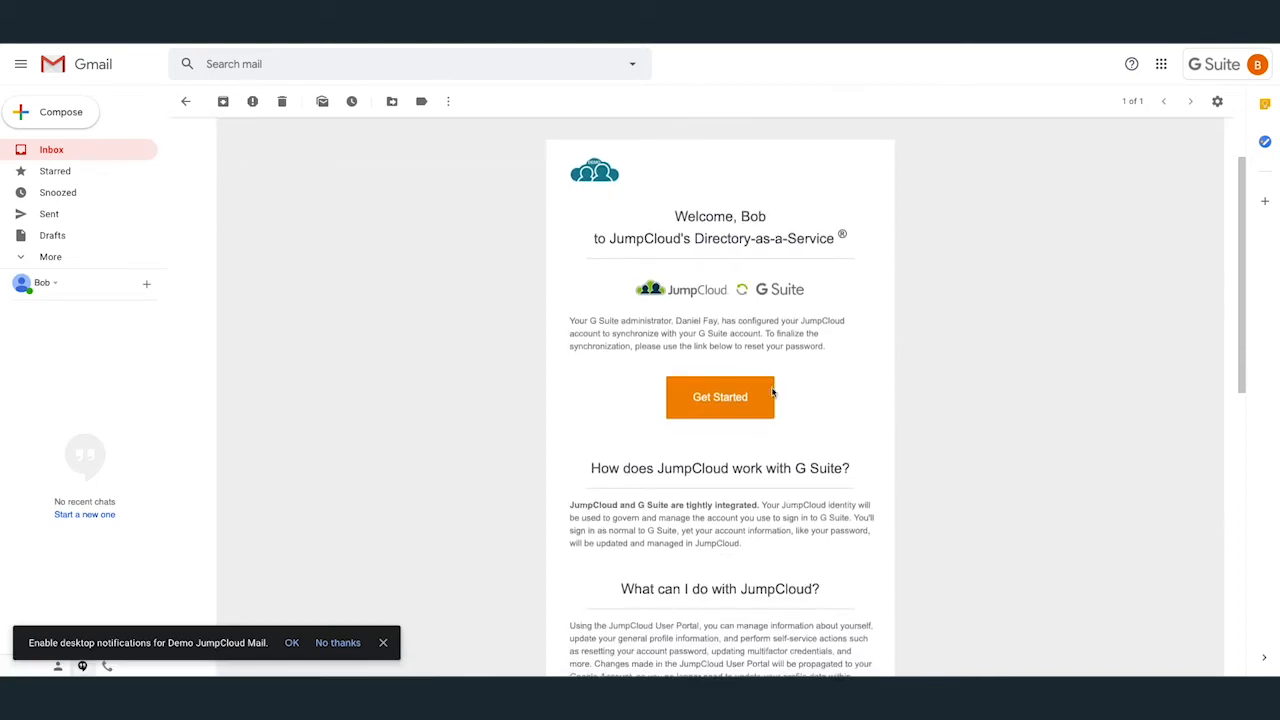
scroll(800, 394, down, 1)
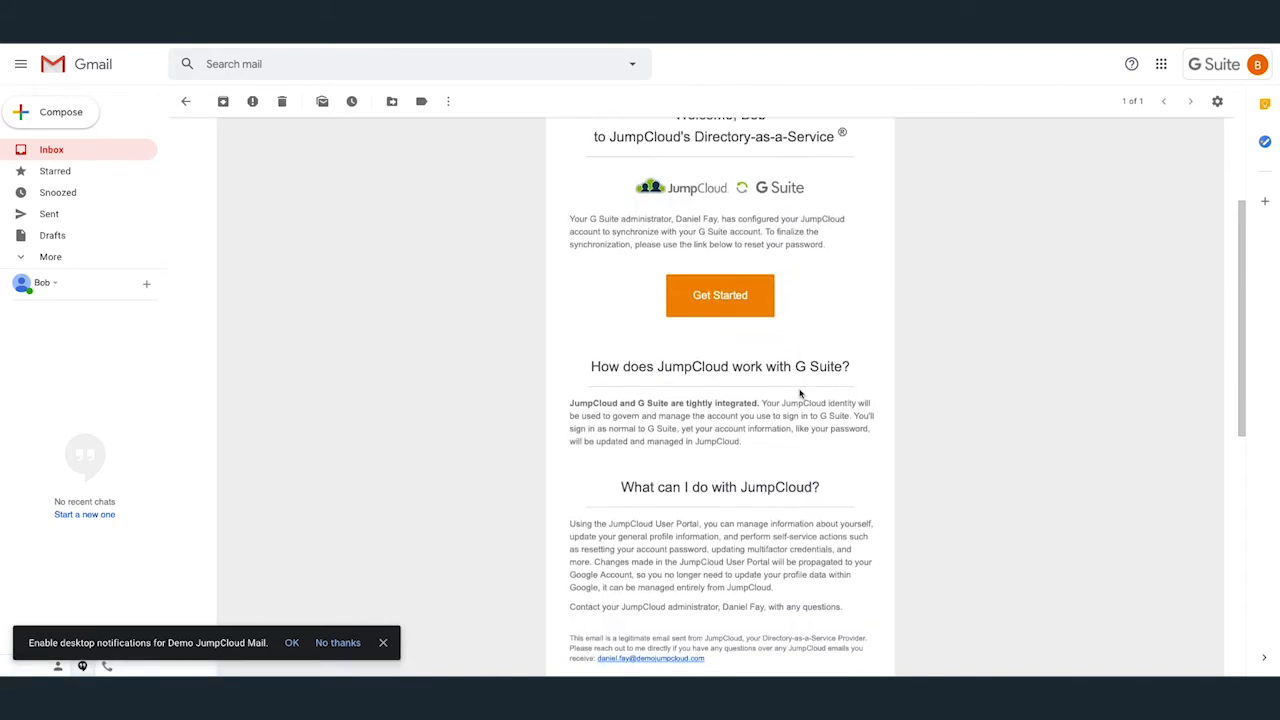
click(728, 298)
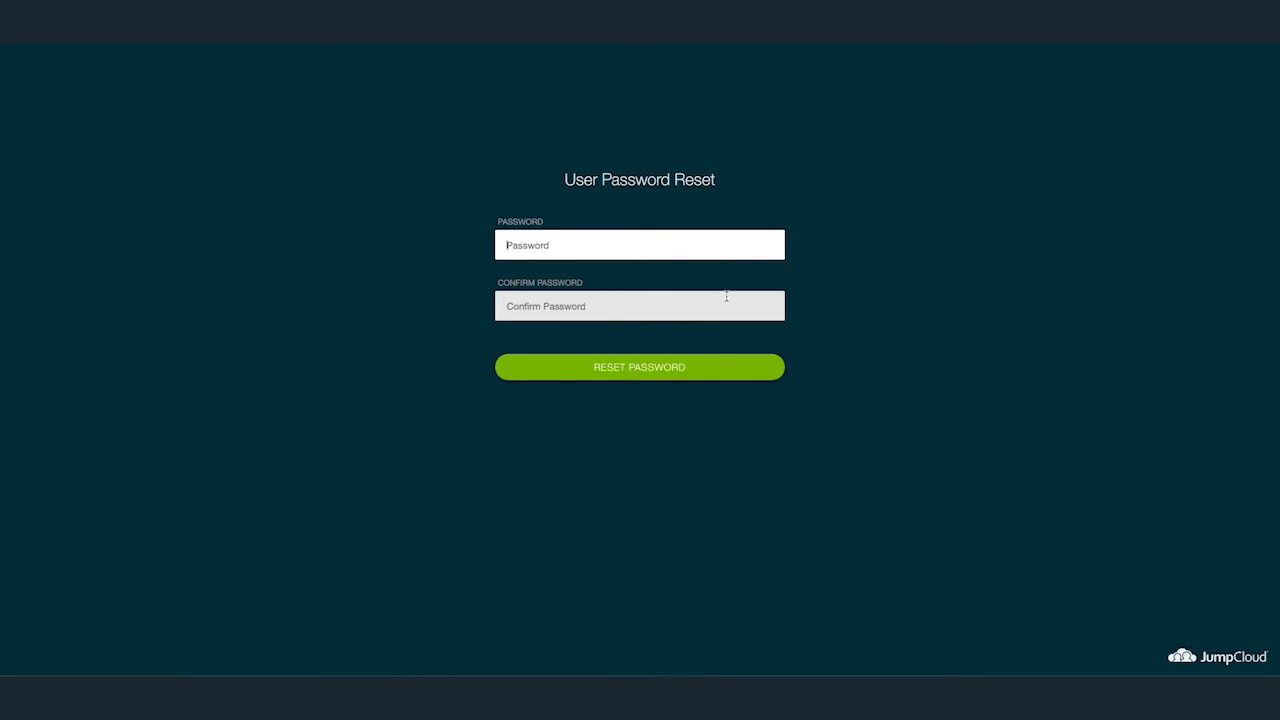
Enter and confirm a new password for the imported user
text(••••)
text(••••••••••)
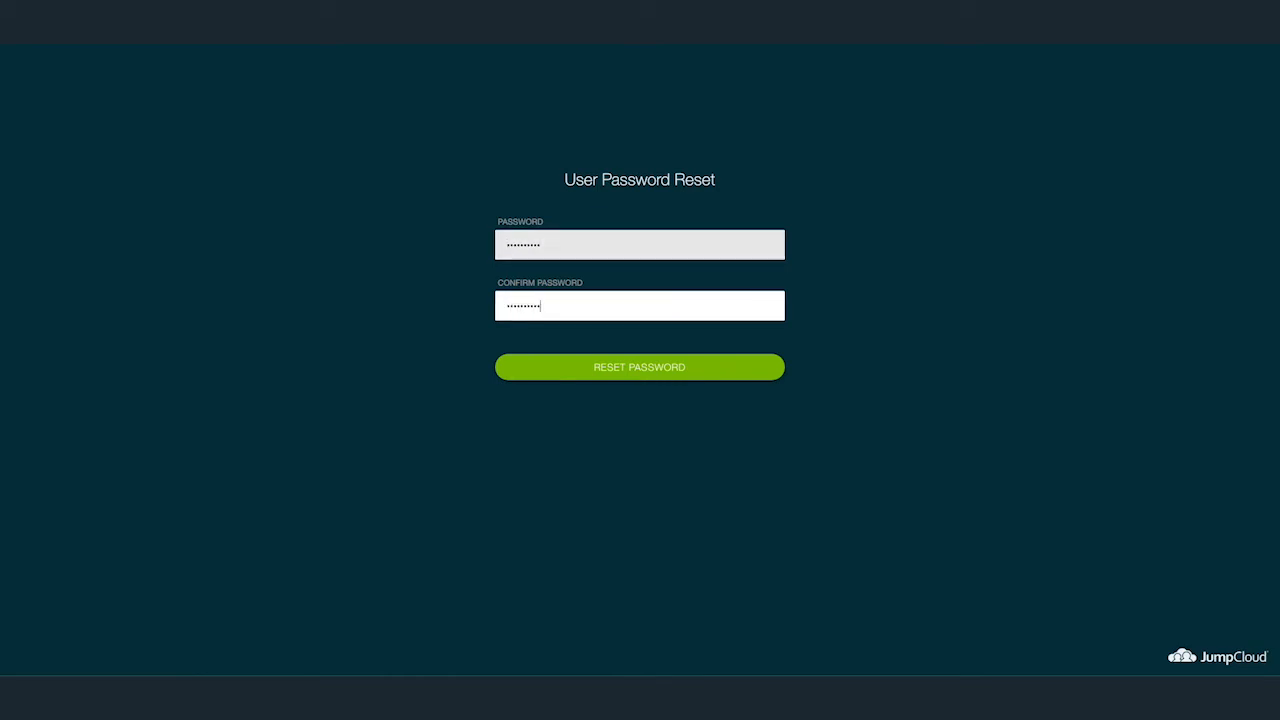
key(Return)
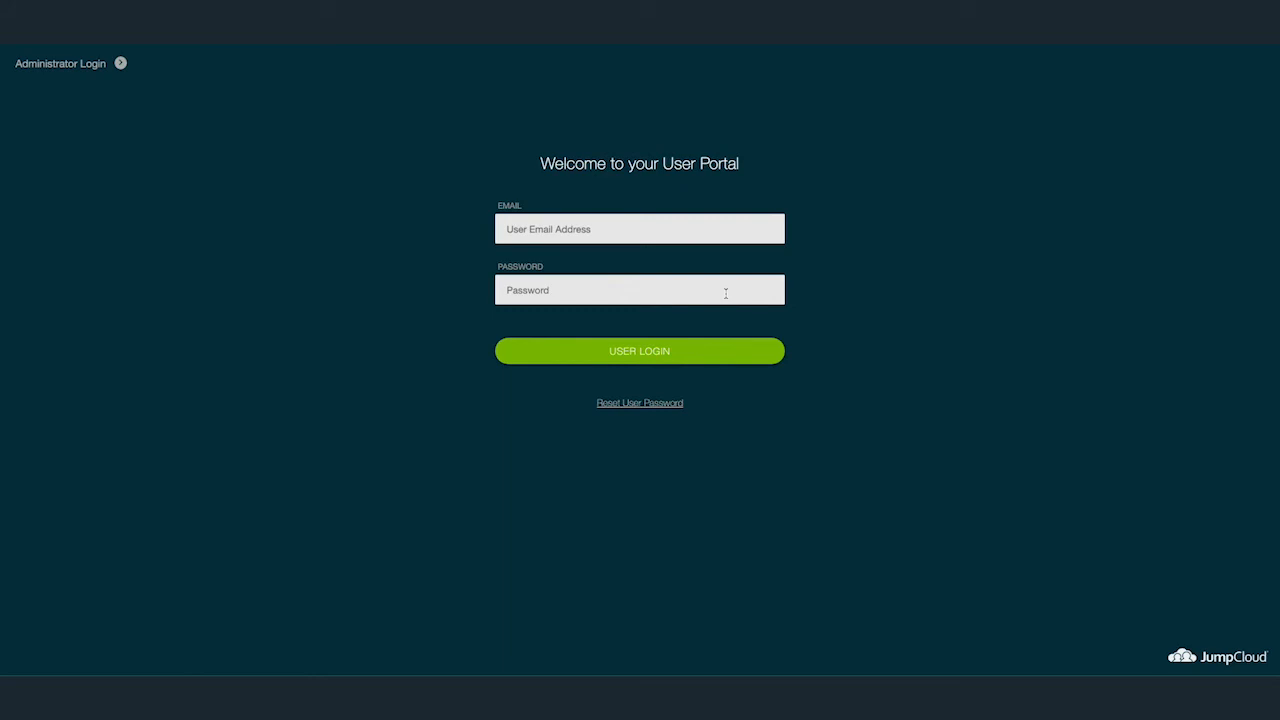
Log in to the User Portal with the user's company email and new password
click(683, 243)
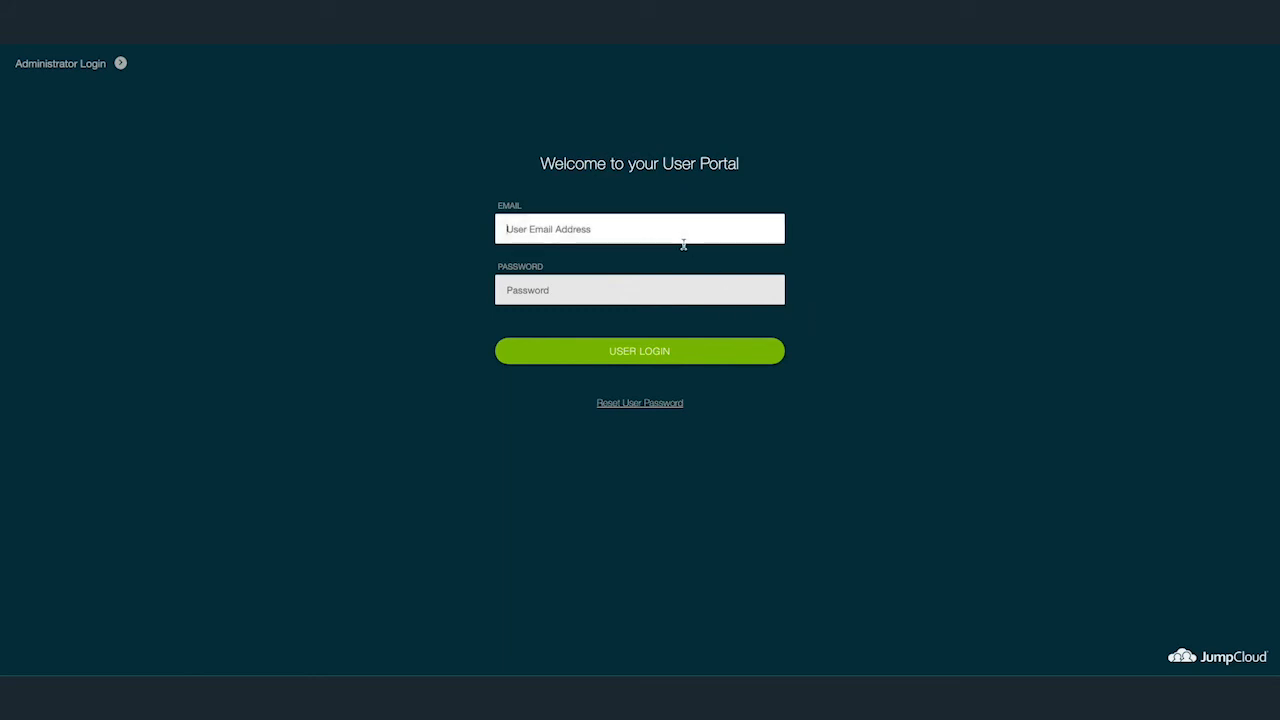
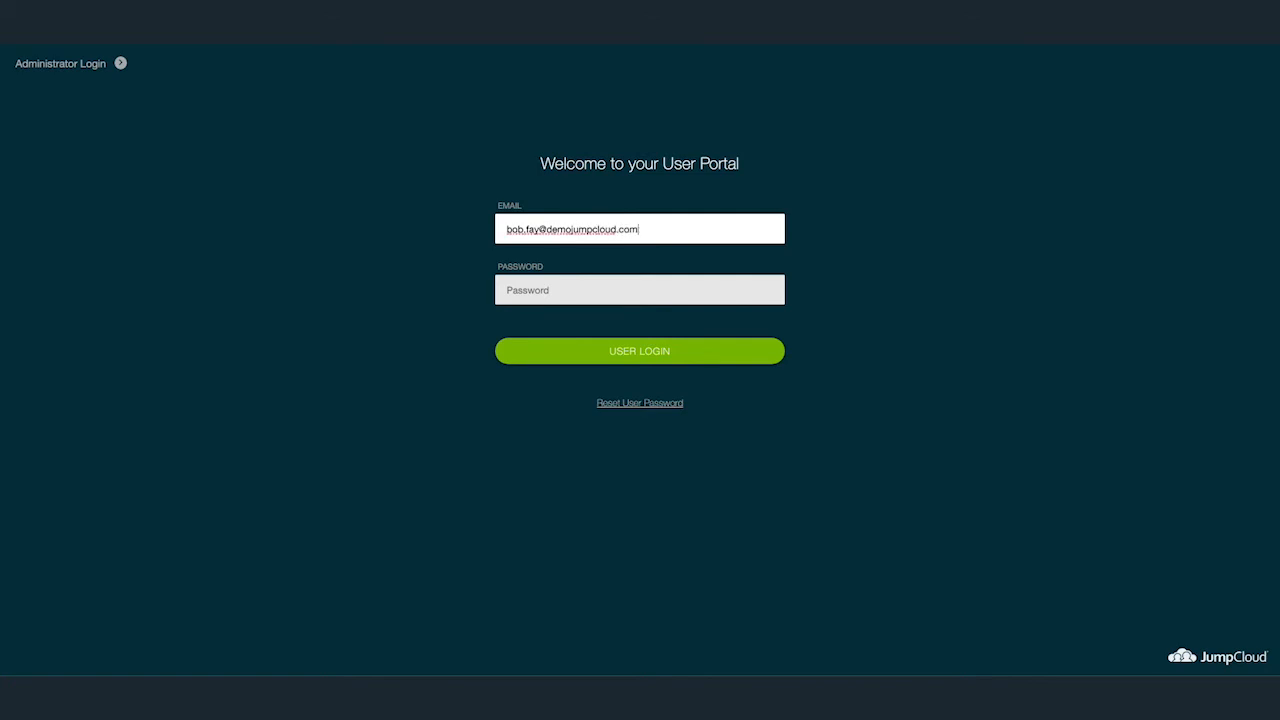
key(Tab)
text(•••••••••••••••)
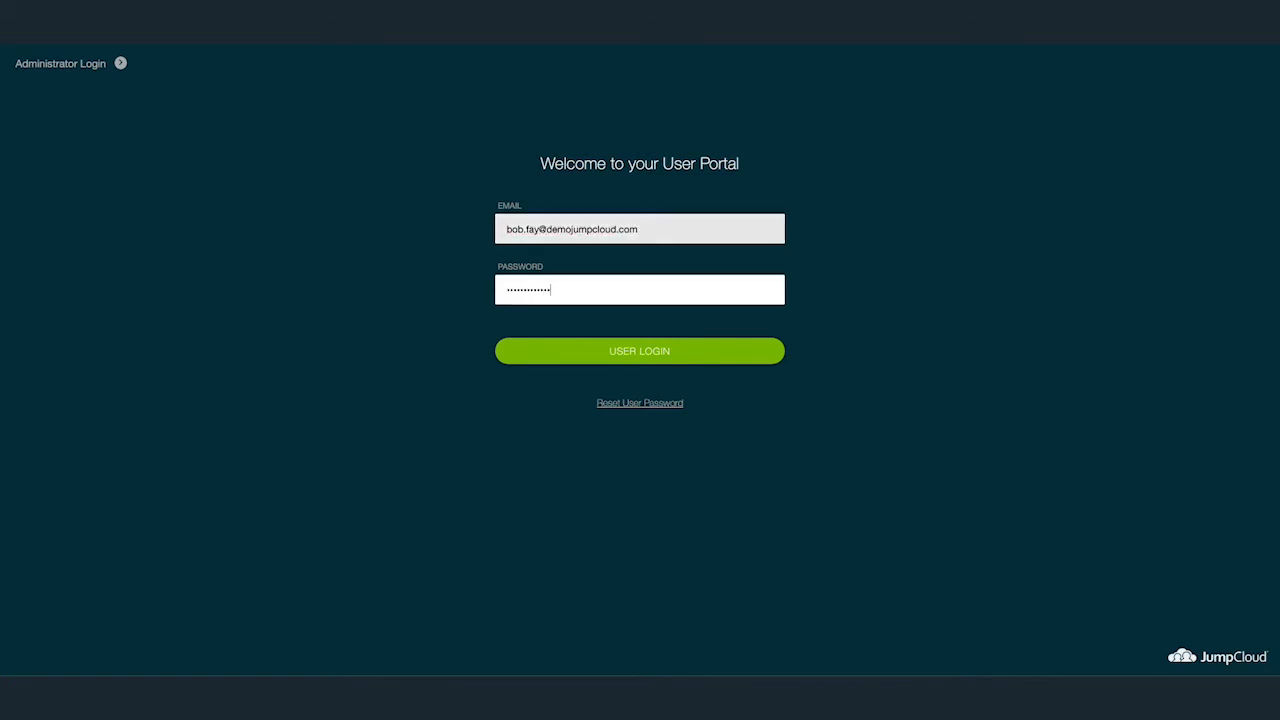
key(Return)
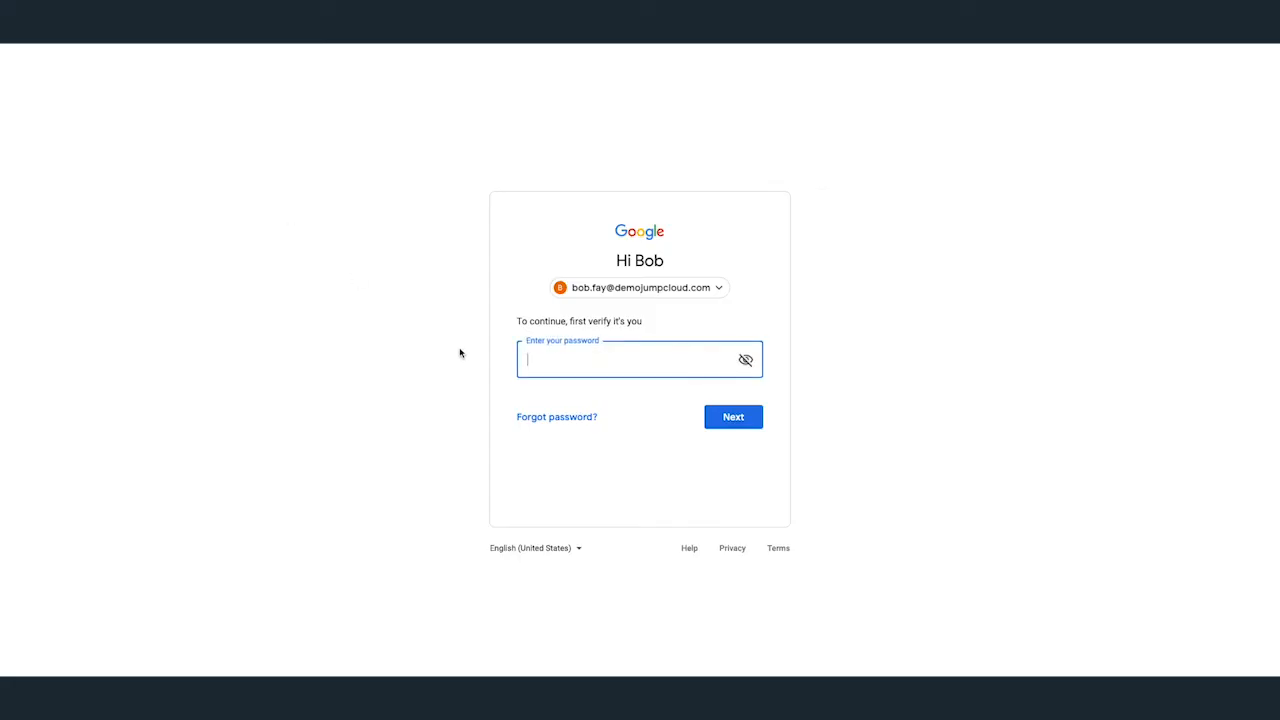
Confirm the new password at Google sign-in and open the Password Reset Confirmation email
text(•••••••)
text(••••••••)
key(Return)
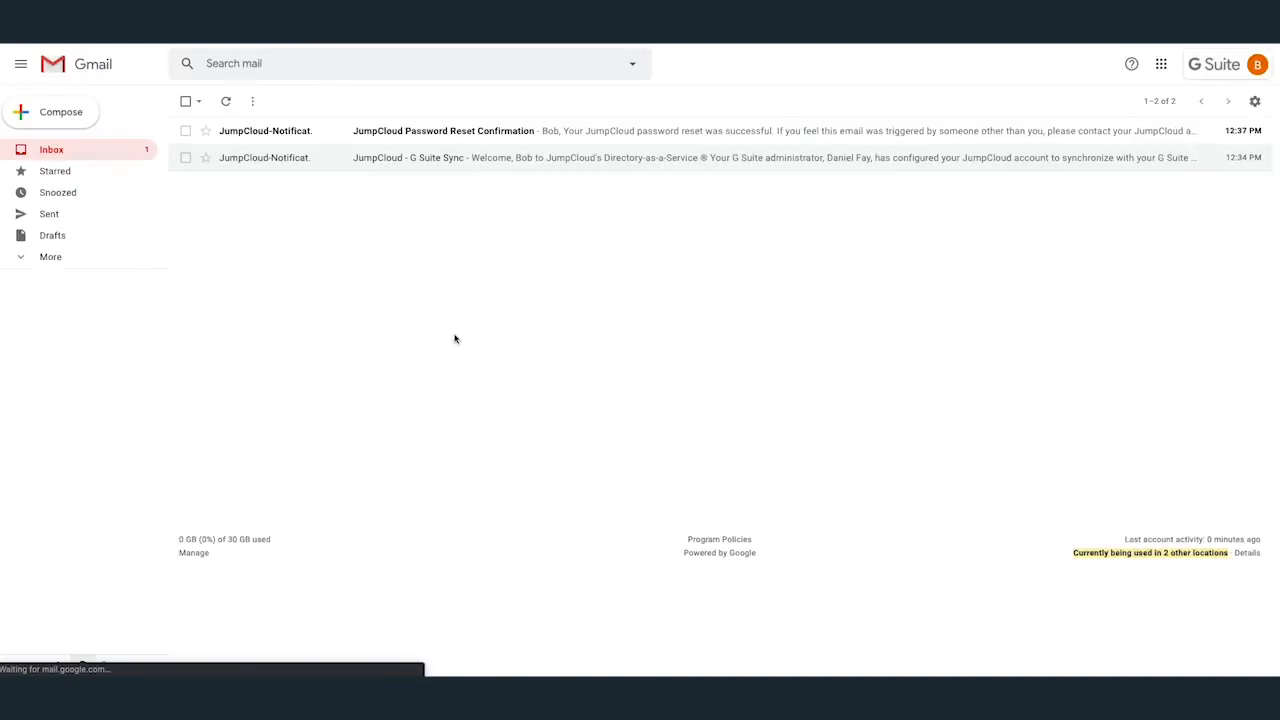
click(331, 136)
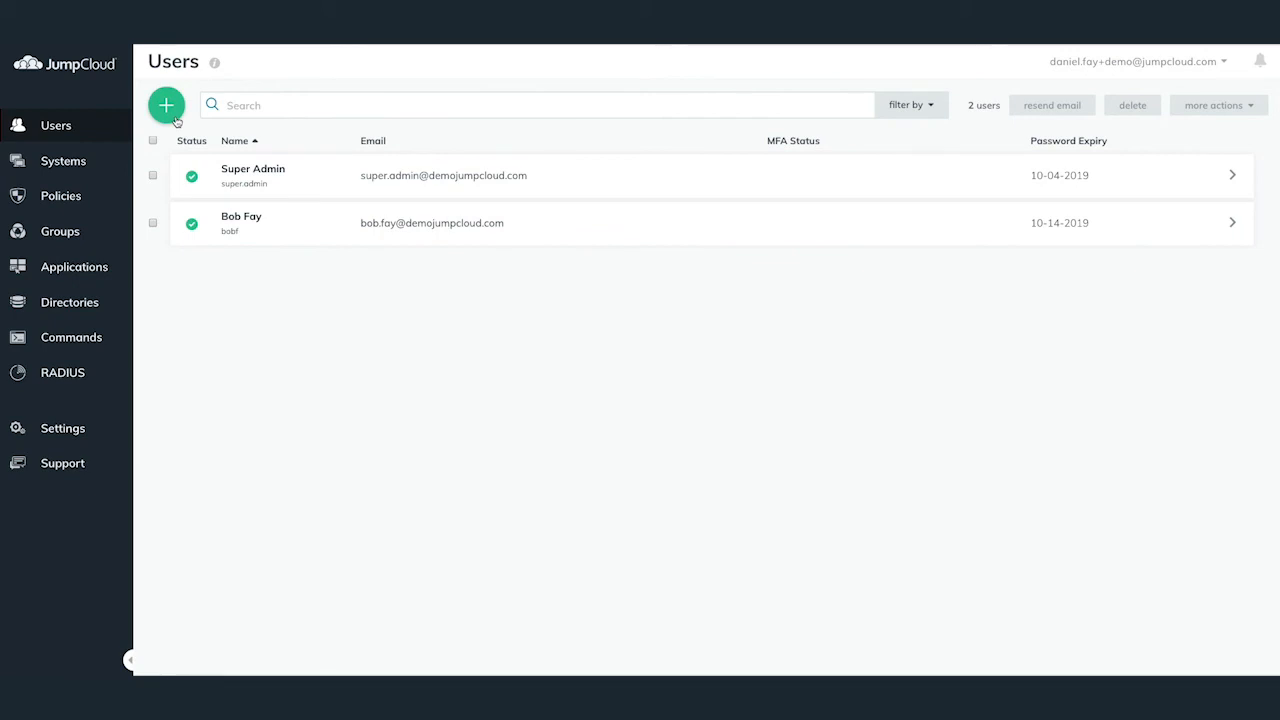
Add a new user, entering first name, last name, username and company email
click(174, 118)
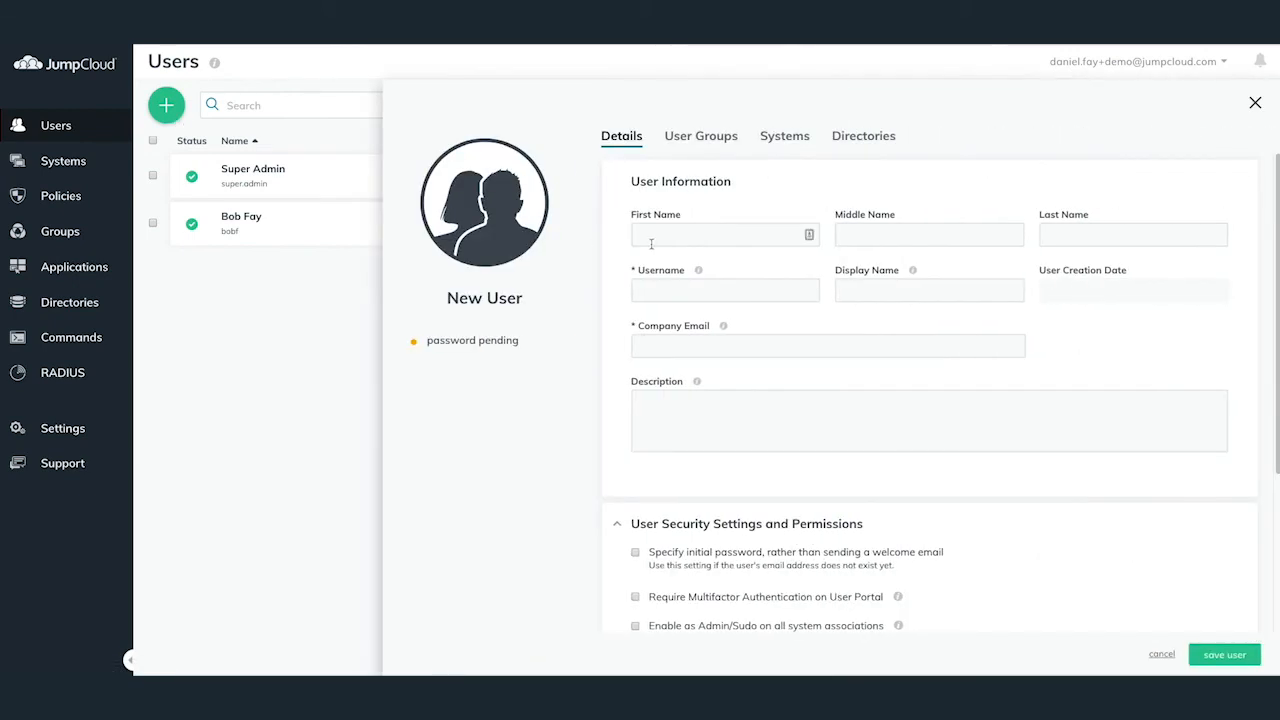
click(651, 243)
key(Tab)
key(Tab)
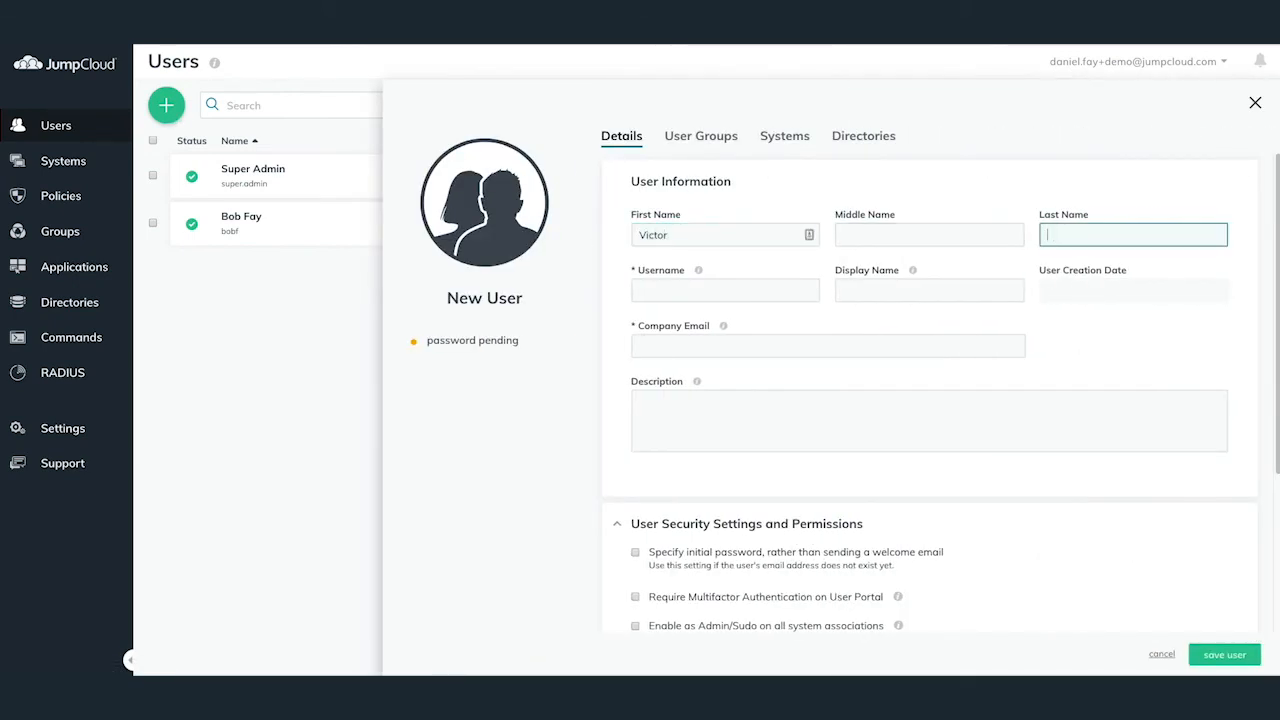
key(Tab)
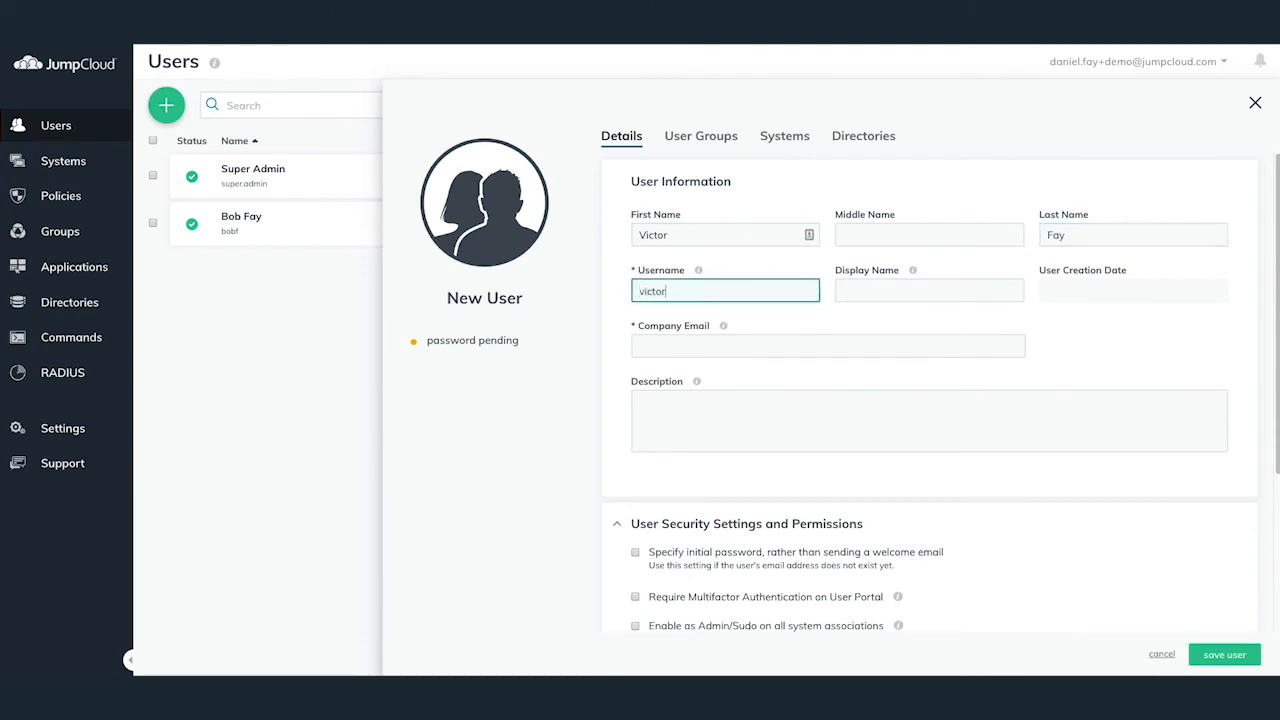
key(Tab)
key(Tab)
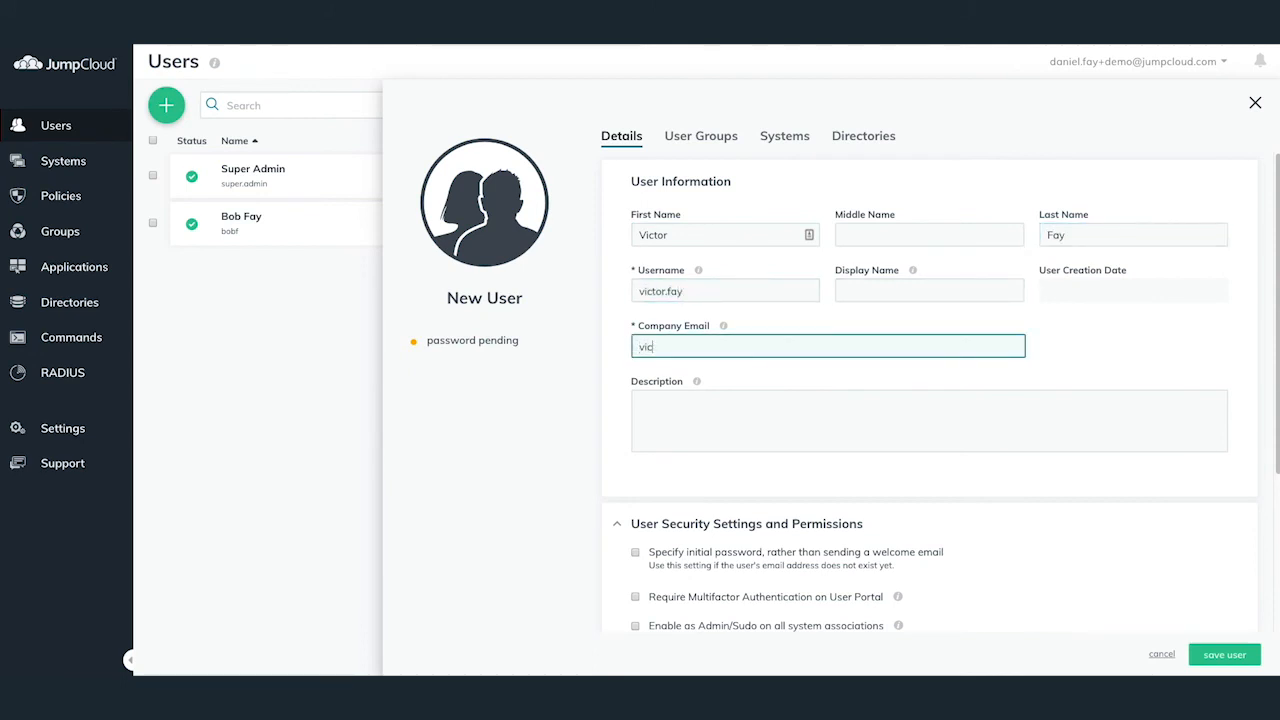
key(Tab)
key(Tab)
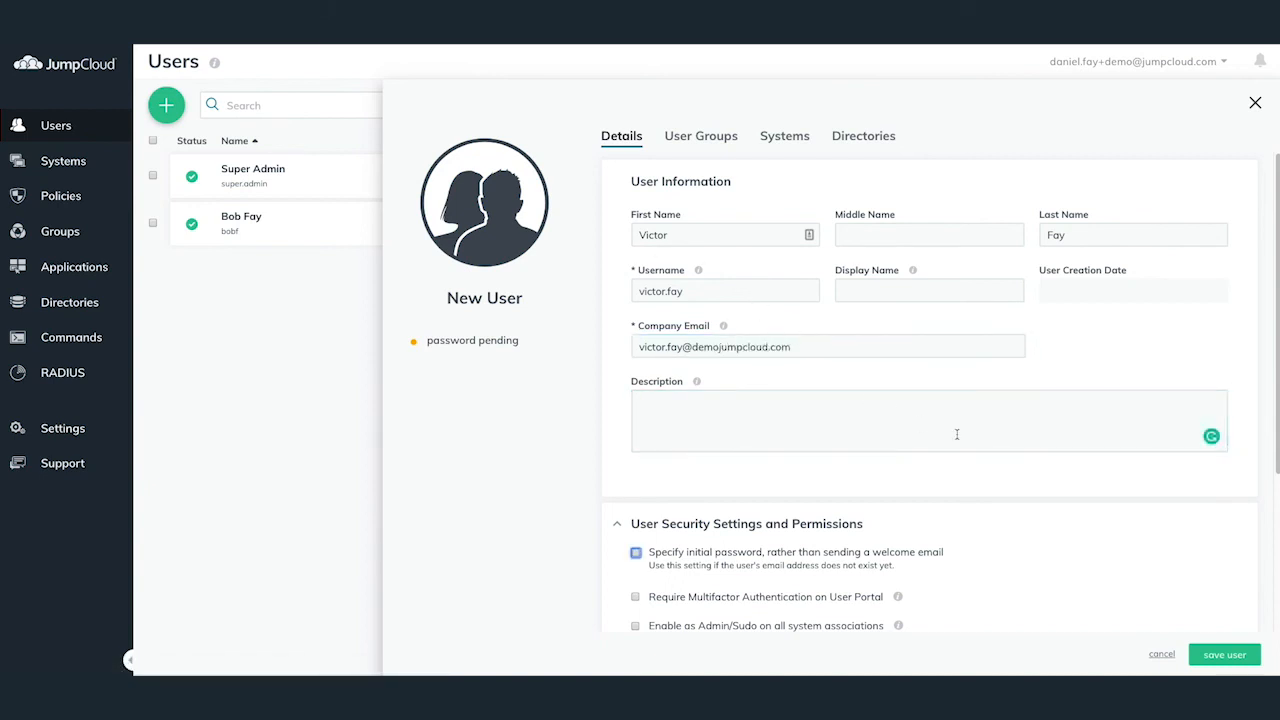
Bind the new user to the G Suite directory and save
click(868, 137)
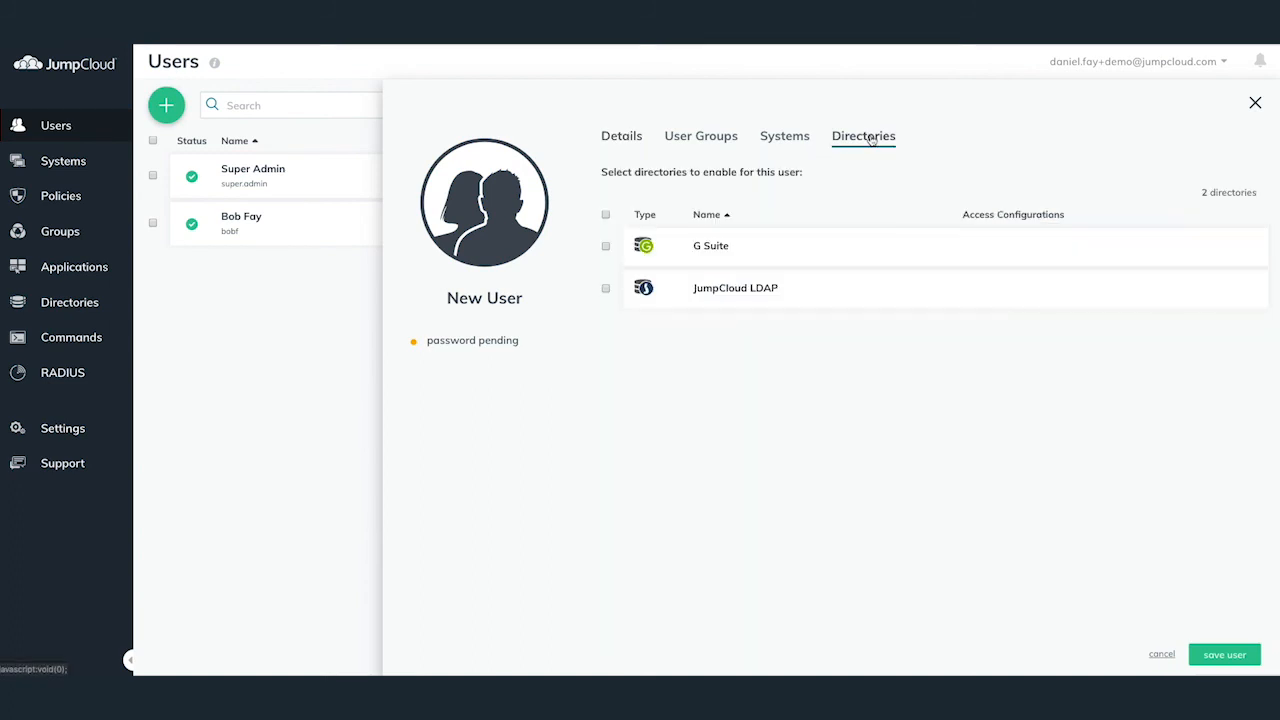
click(605, 247)
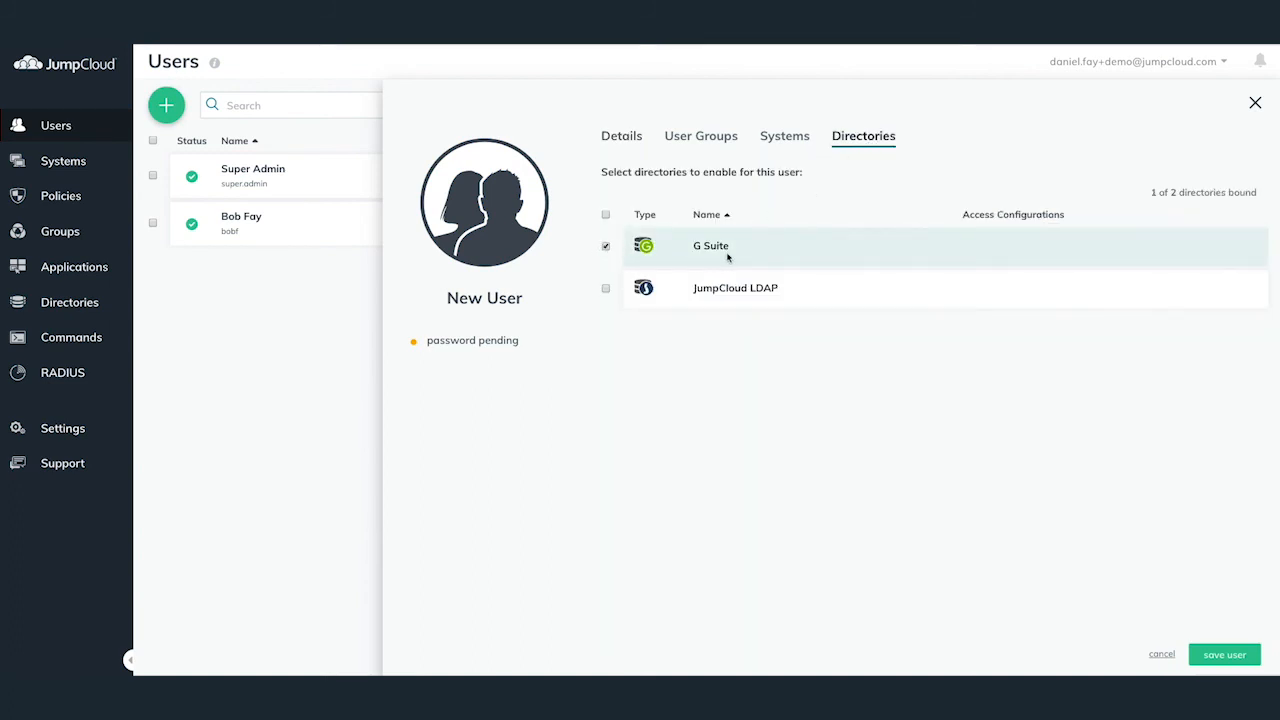
click(1226, 655)
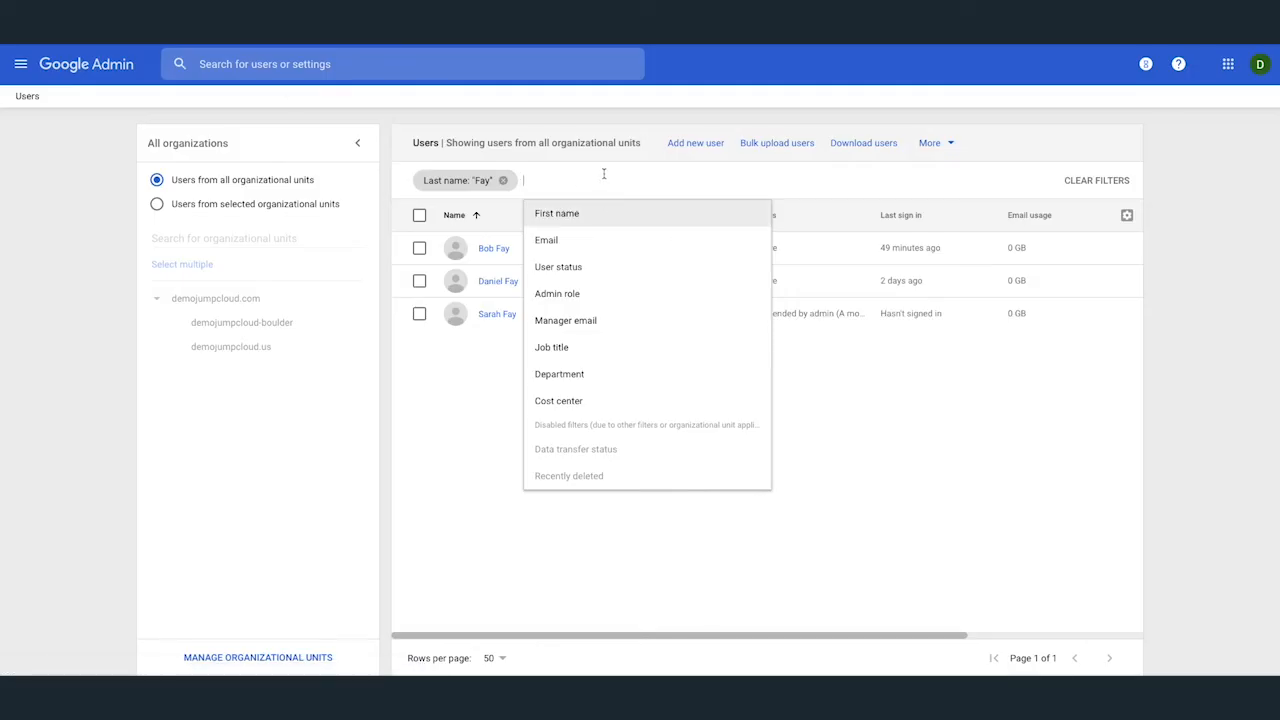
Filter Google Admin users by 'Last name starts with' the shared surname and open the new user
click(556, 213)
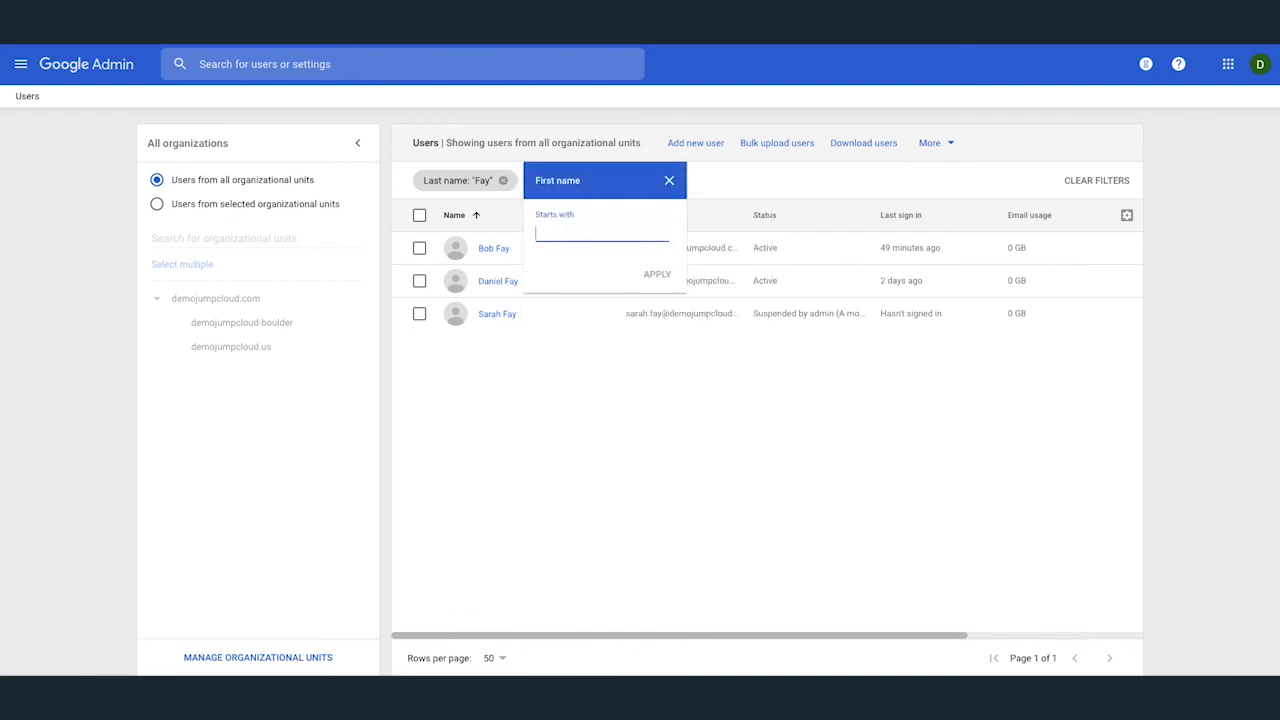
click(667, 178)
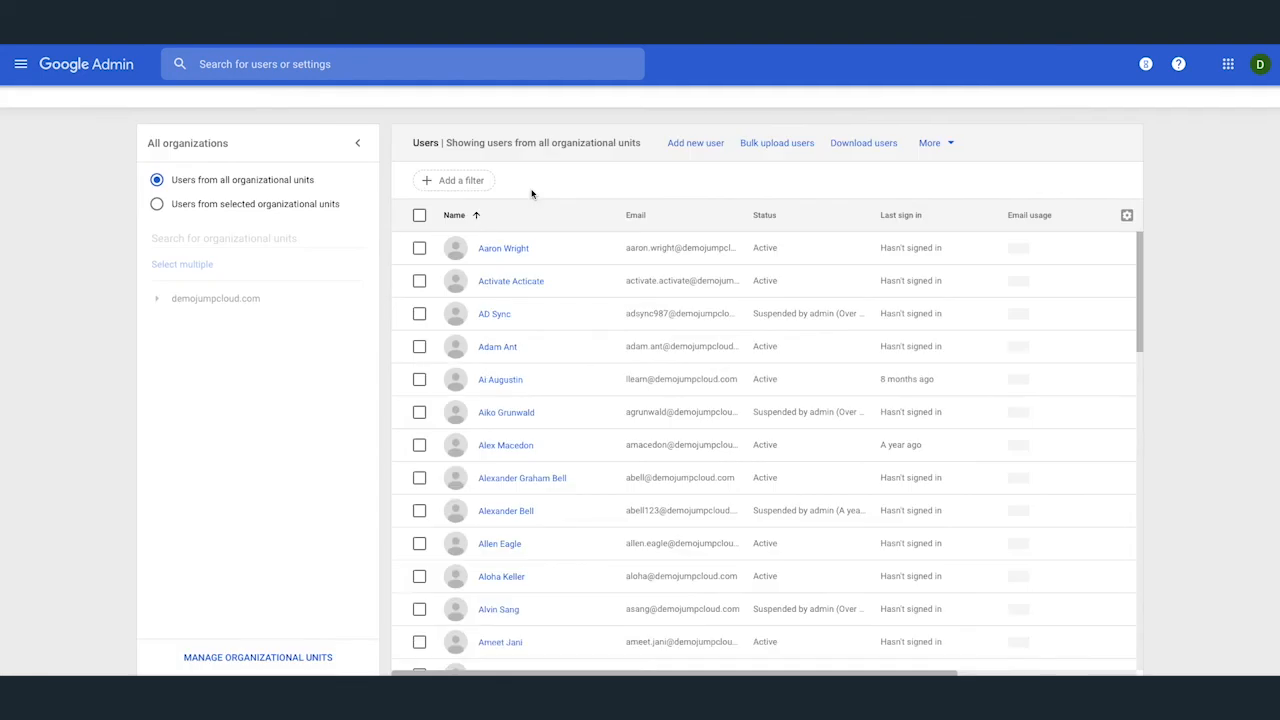
click(532, 179)
text(Fay)
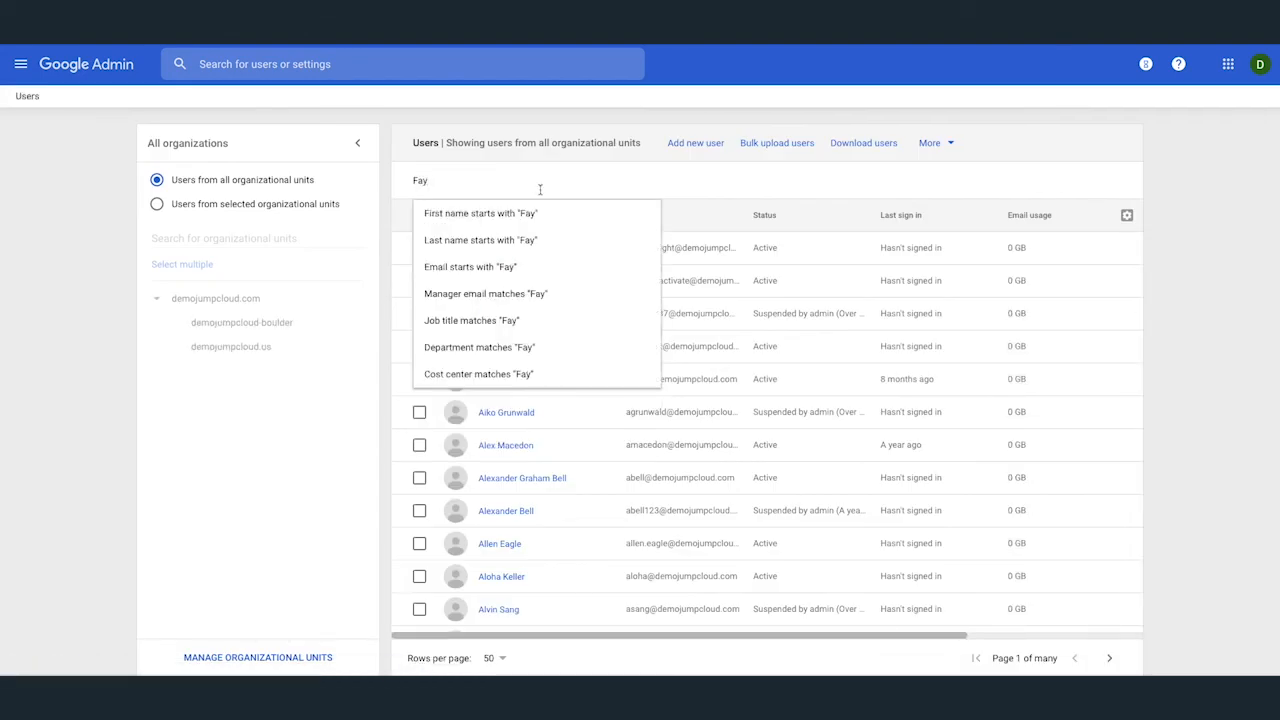
click(549, 239)
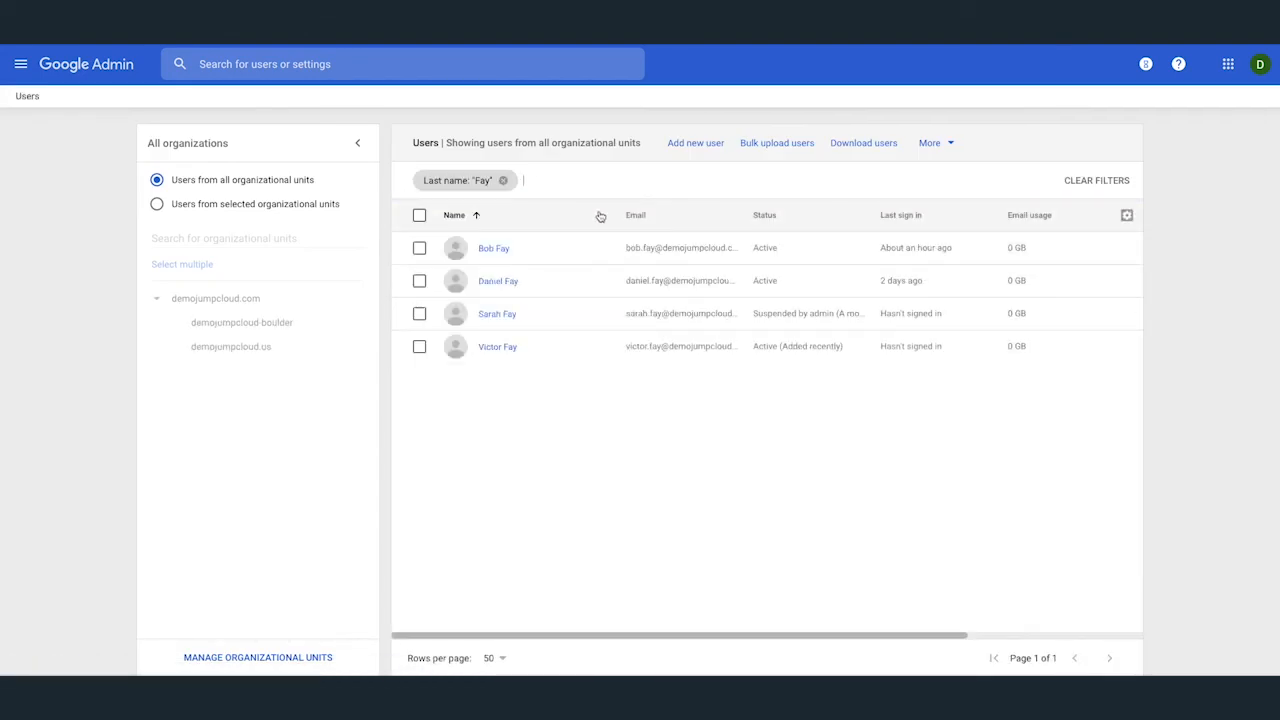
click(512, 348)
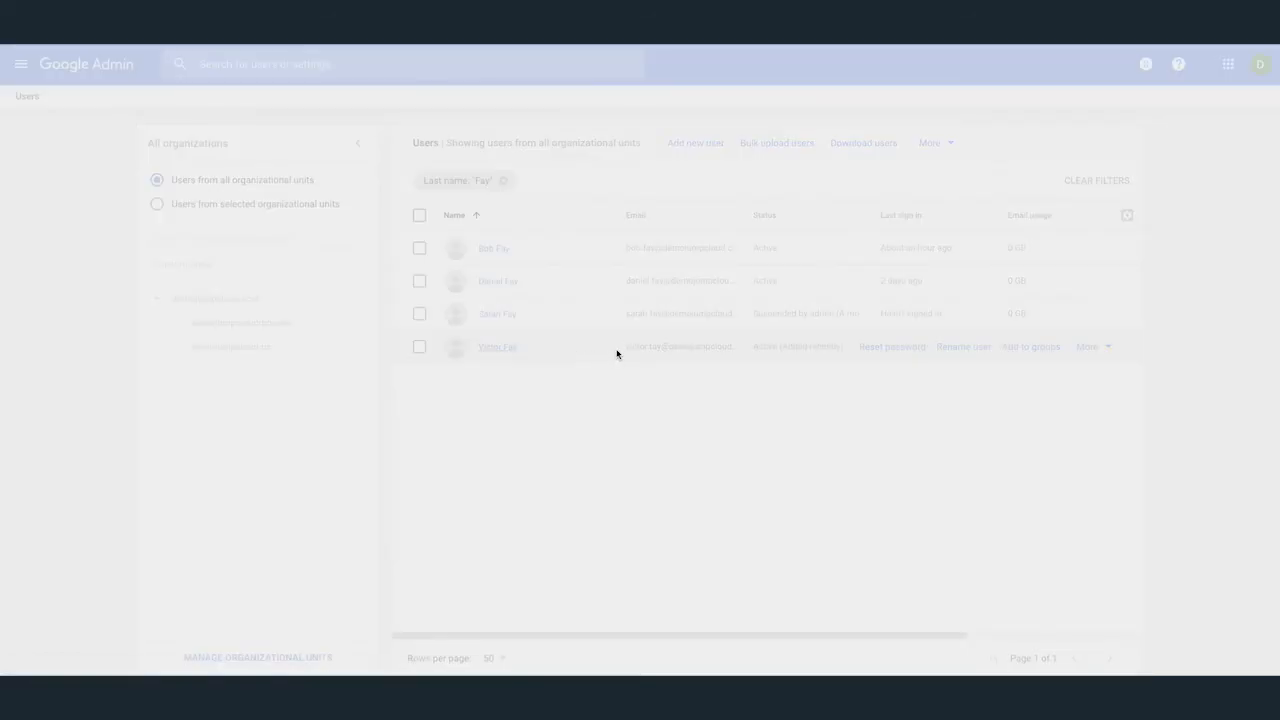